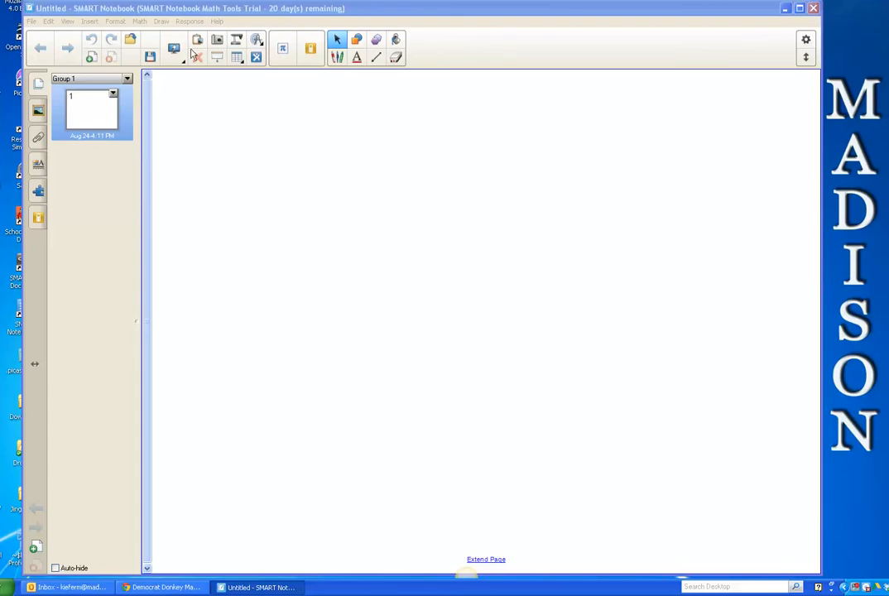
Step: Open the built-in SMART Notebook tutorial and return to a new blank notebook file
{"action": "left_click", "coordinate": [216, 22]}
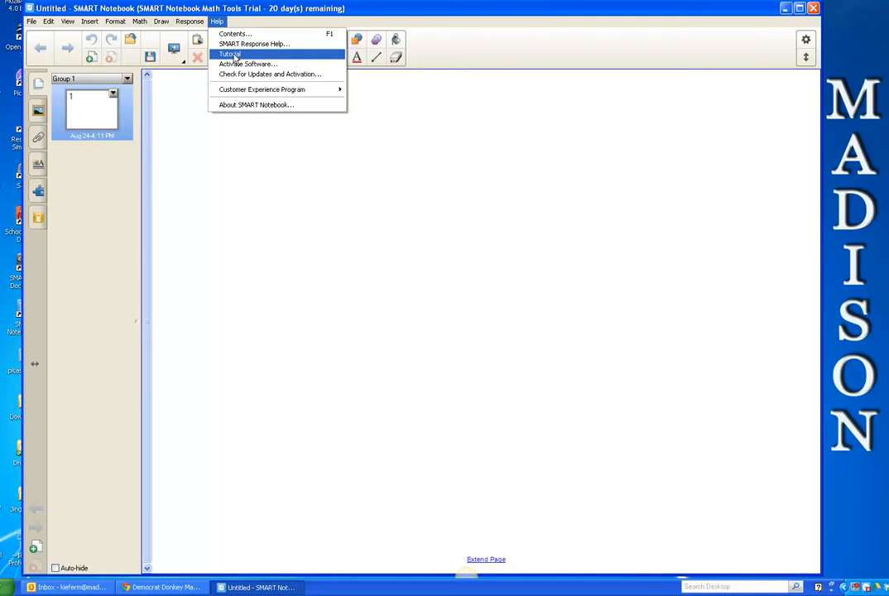
{"action": "left_click", "coordinate": [235, 55]}
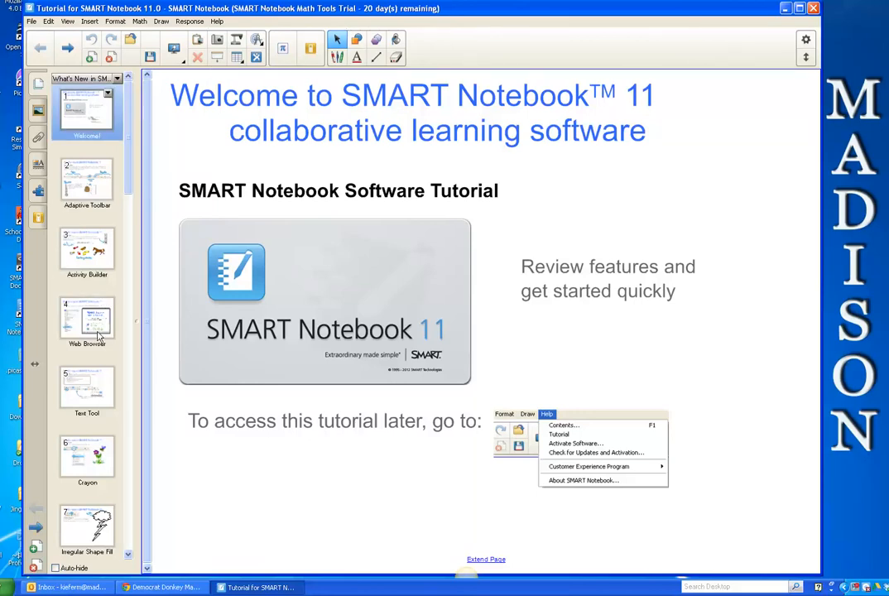
{"action": "left_click", "coordinate": [32, 22]}
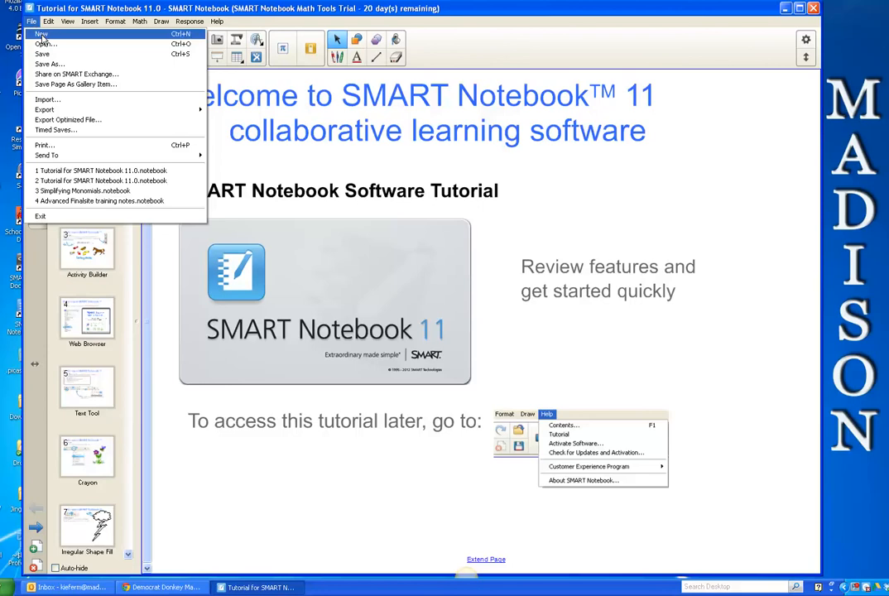
{"action": "left_click", "coordinate": [42, 35]}
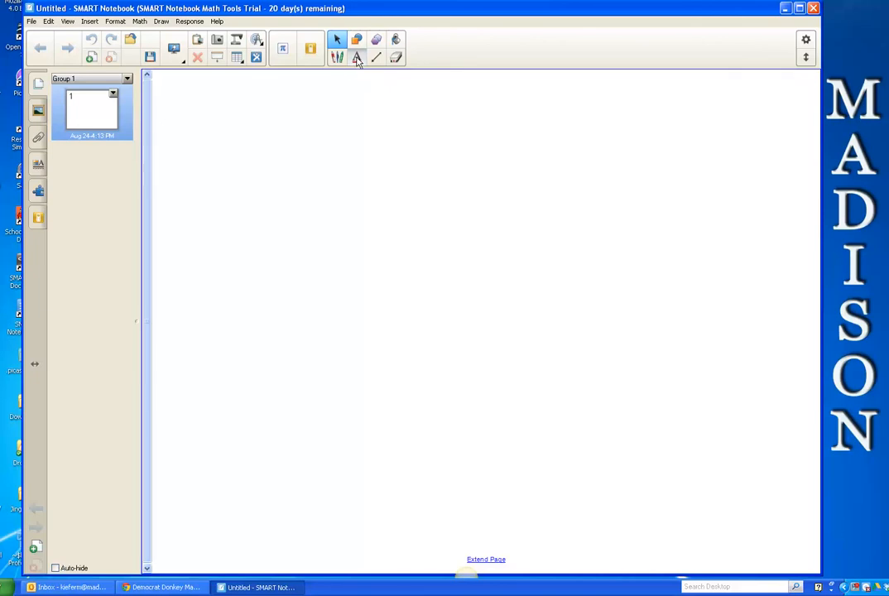
Step: Add a text object reading "Here is some text." near the upper-left corner of the page
{"action": "left_click", "coordinate": [356, 58]}
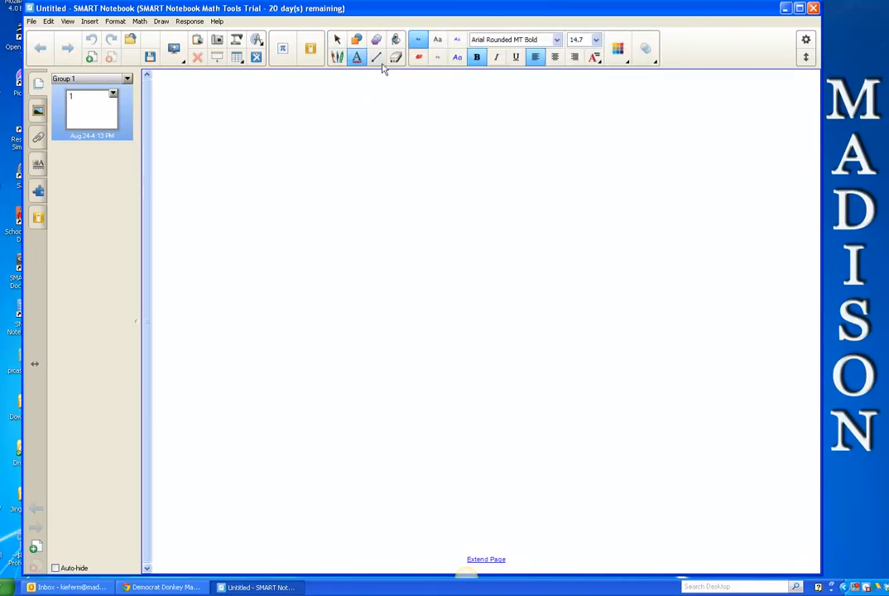
{"action": "left_click", "coordinate": [280, 140]}
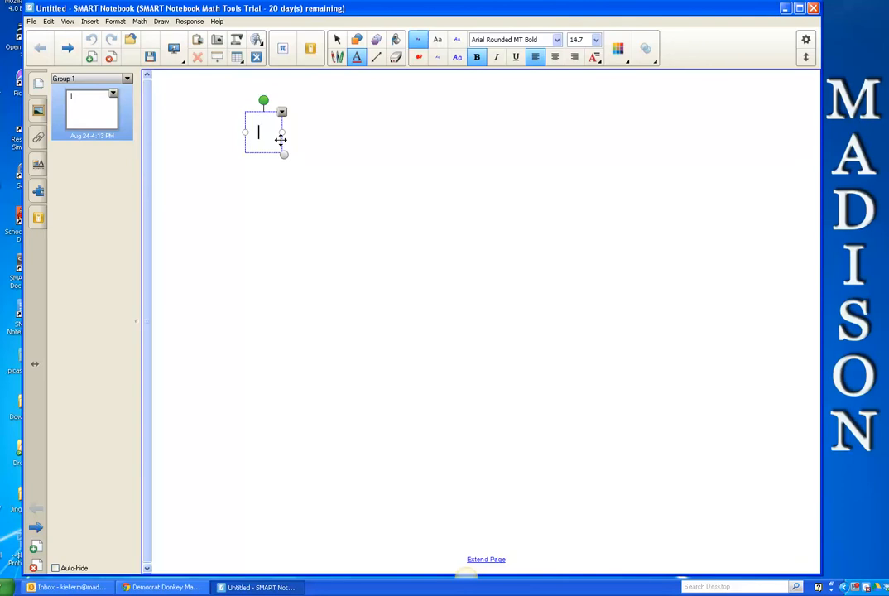
{"action": "type", "text": "Here is"}
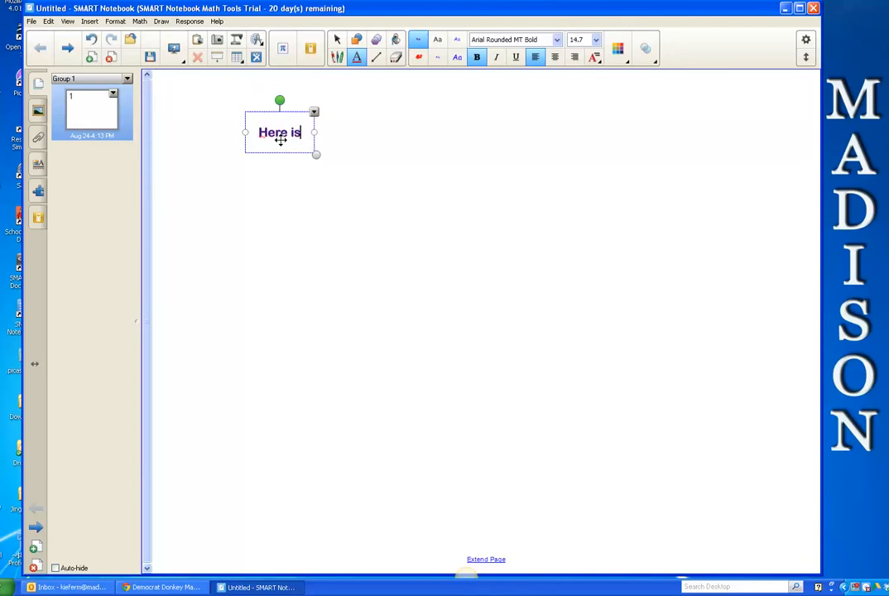
{"action": "type", "text": " some te"}
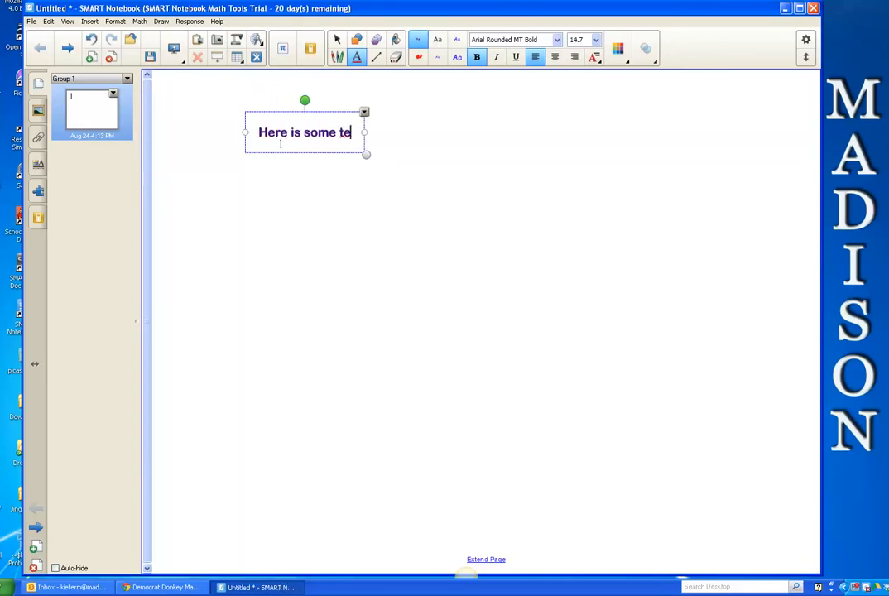
{"action": "type", "text": "xt."}
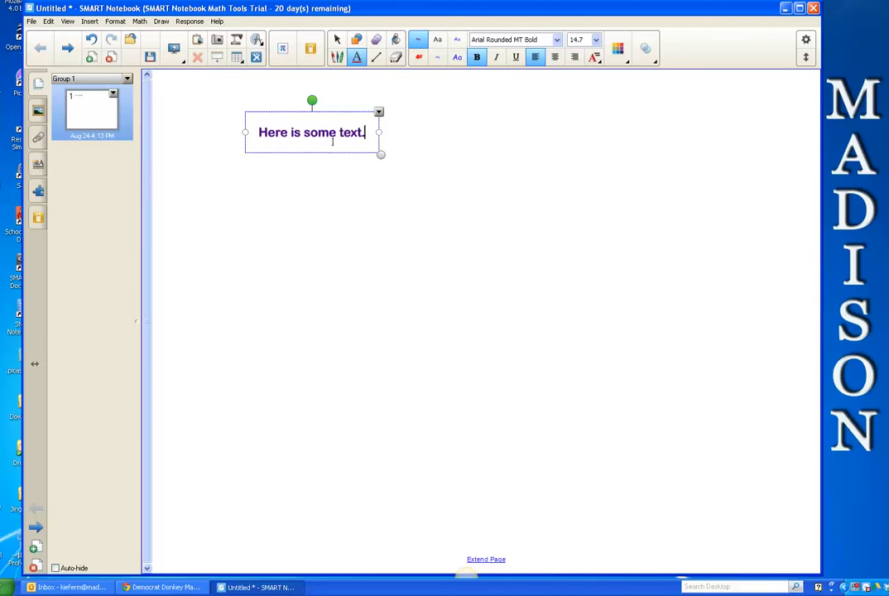
Step: Format the whole sentence "Here is some text." in black with the Baskerville Old Face font
{"action": "left_click_drag", "start_coordinate": [368, 134], "coordinate": [219, 121]}
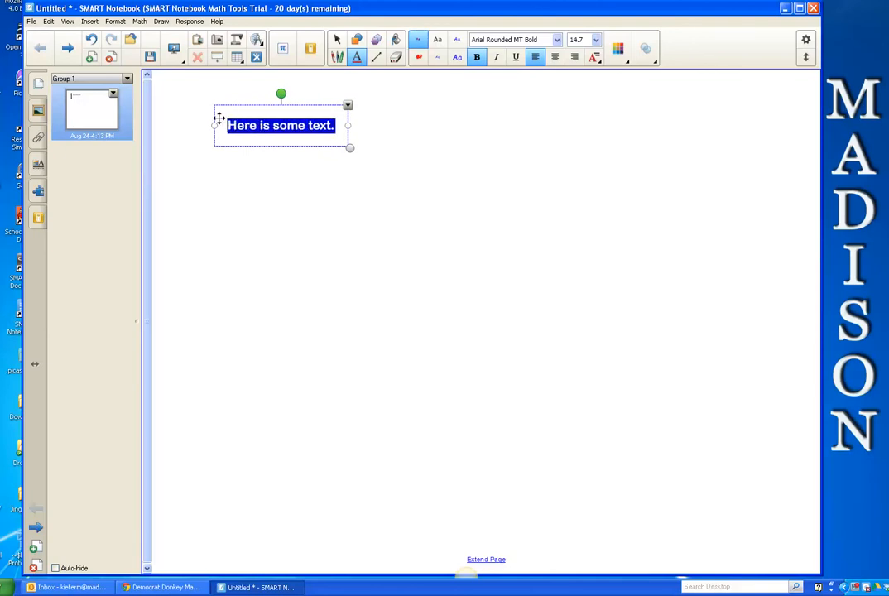
{"action": "left_click", "coordinate": [625, 59]}
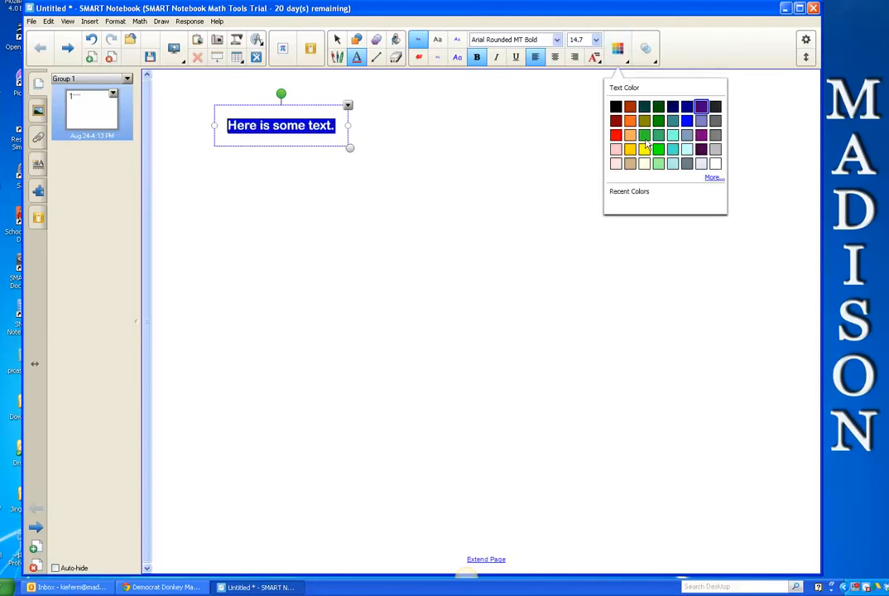
{"action": "left_click", "coordinate": [615, 106]}
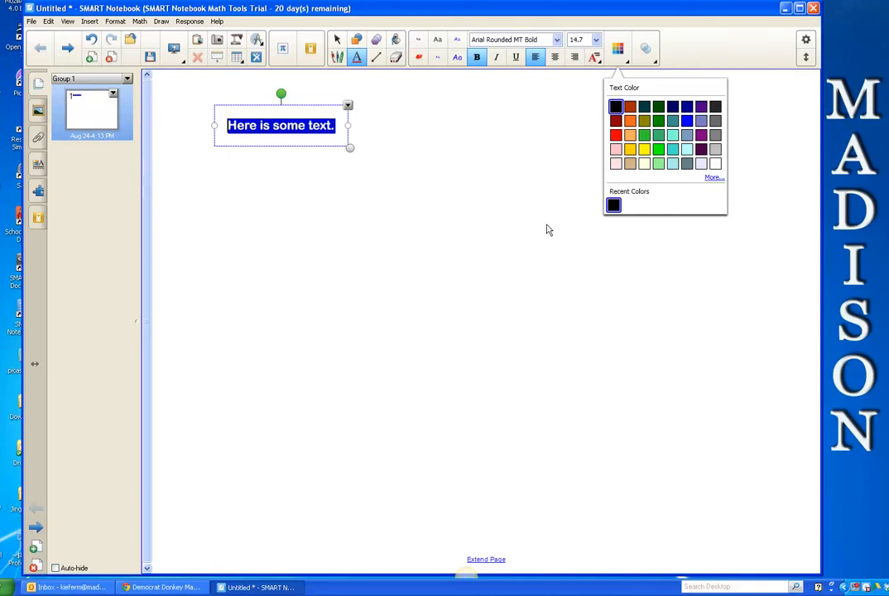
{"action": "left_click", "coordinate": [557, 40]}
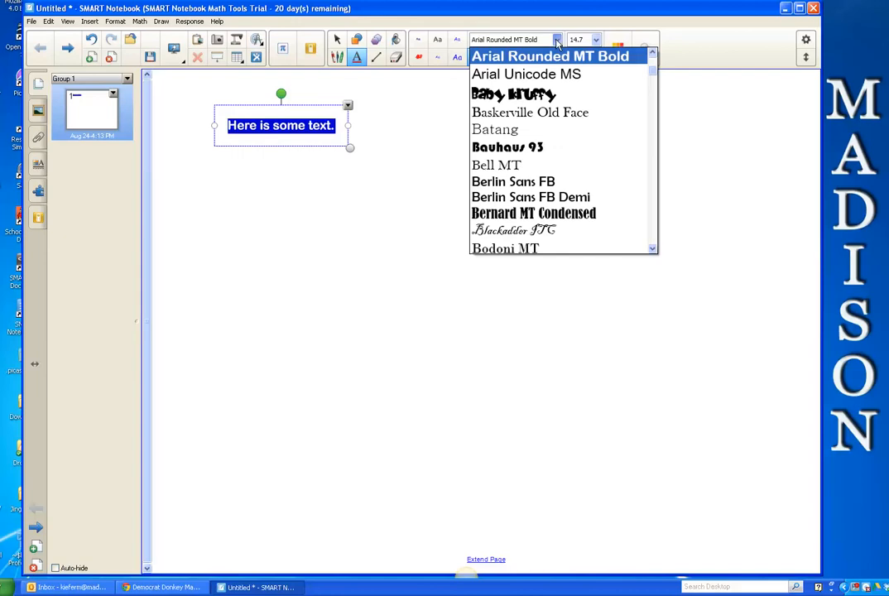
{"action": "left_click", "coordinate": [549, 113]}
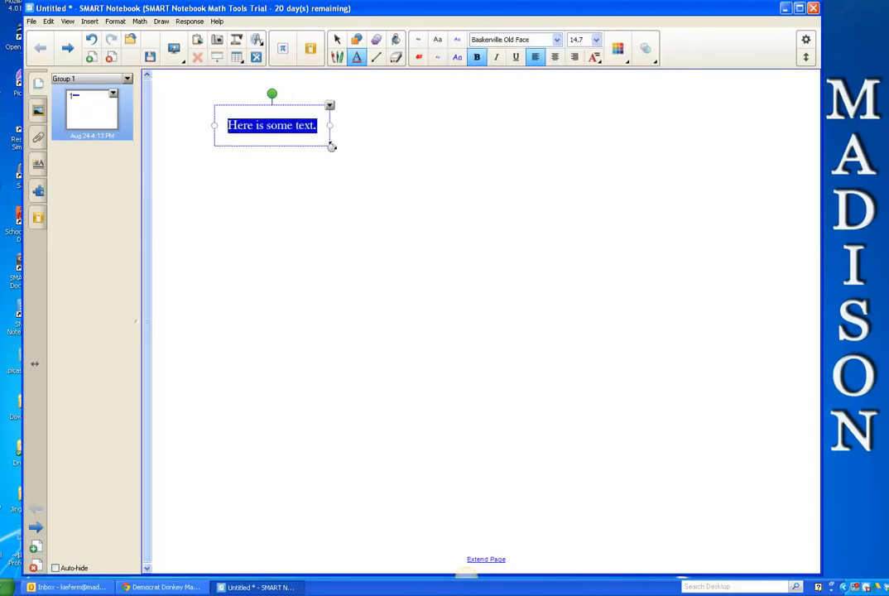
Step: Enlarge the sentence to font size 36.4 and move it to the top centre of the page
{"action": "left_click_drag", "start_coordinate": [332, 147], "coordinate": [460, 207]}
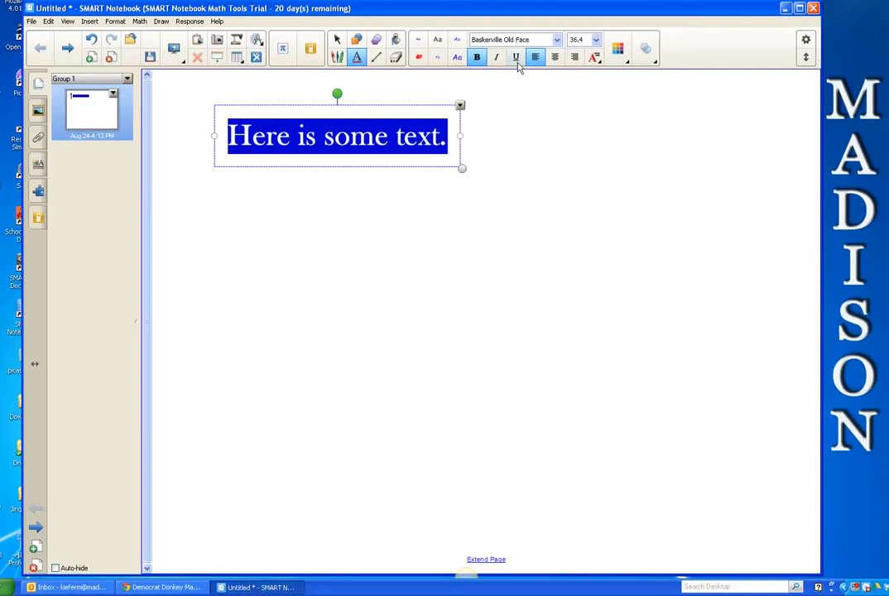
{"action": "left_click", "coordinate": [337, 39]}
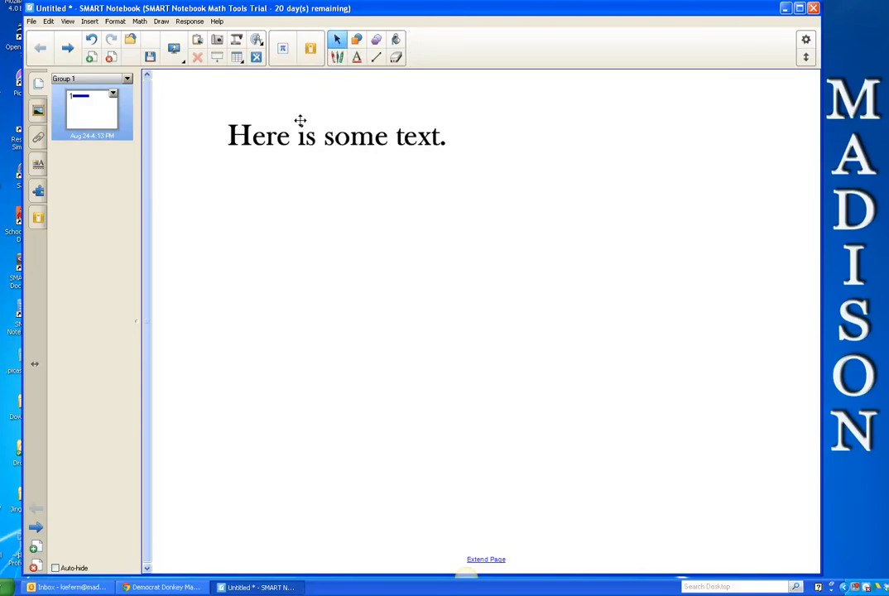
{"action": "left_click_drag", "start_coordinate": [301, 132], "coordinate": [432, 135]}
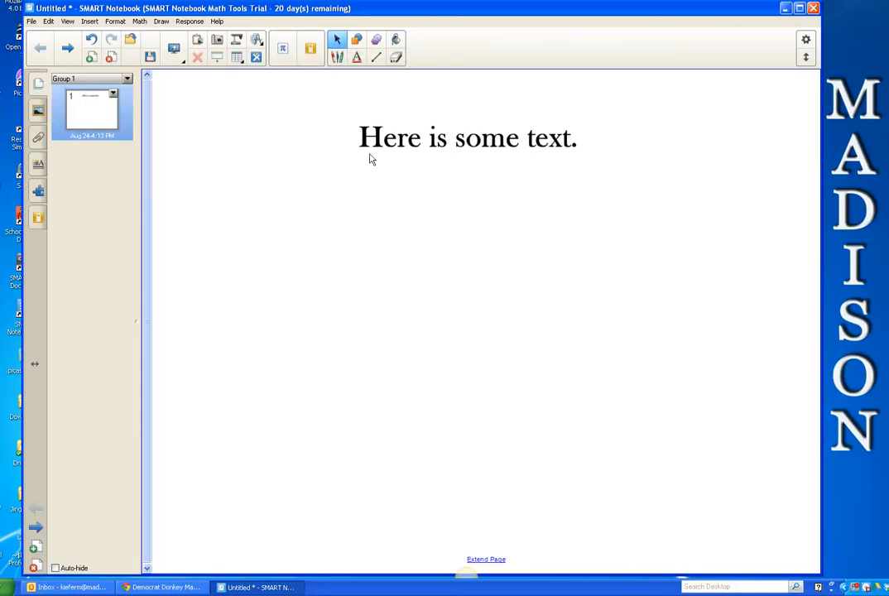
Step: Draw a large yellow five-pointed star with a black outline below the sentence
{"action": "left_click", "coordinate": [354, 41]}
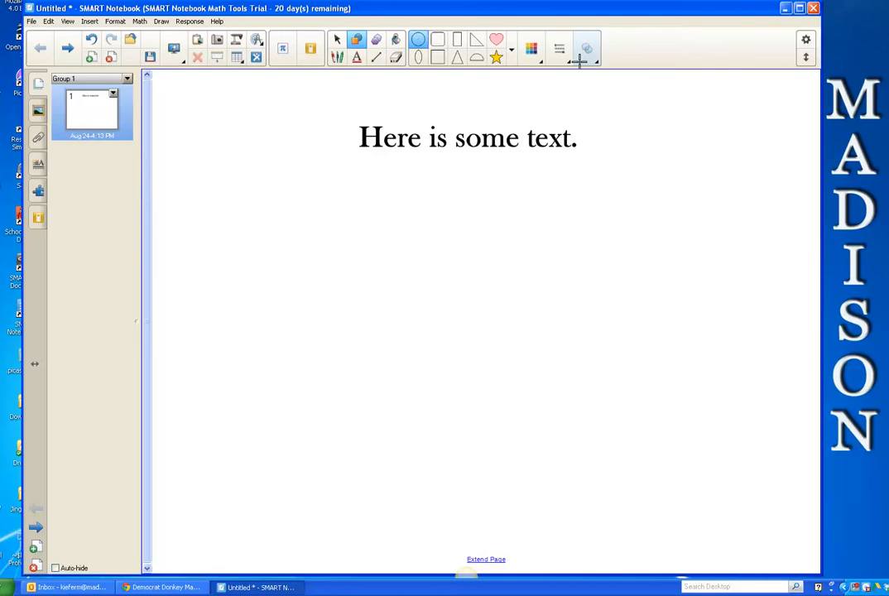
{"action": "left_click", "coordinate": [494, 59]}
{"action": "mouse_move", "coordinate": [288, 196]}
{"action": "left_mouse_down"}
{"action": "mouse_move", "coordinate": [373, 318]}
{"action": "mouse_move", "coordinate": [531, 359]}
{"action": "mouse_move", "coordinate": [510, 370]}
{"action": "left_mouse_up"}
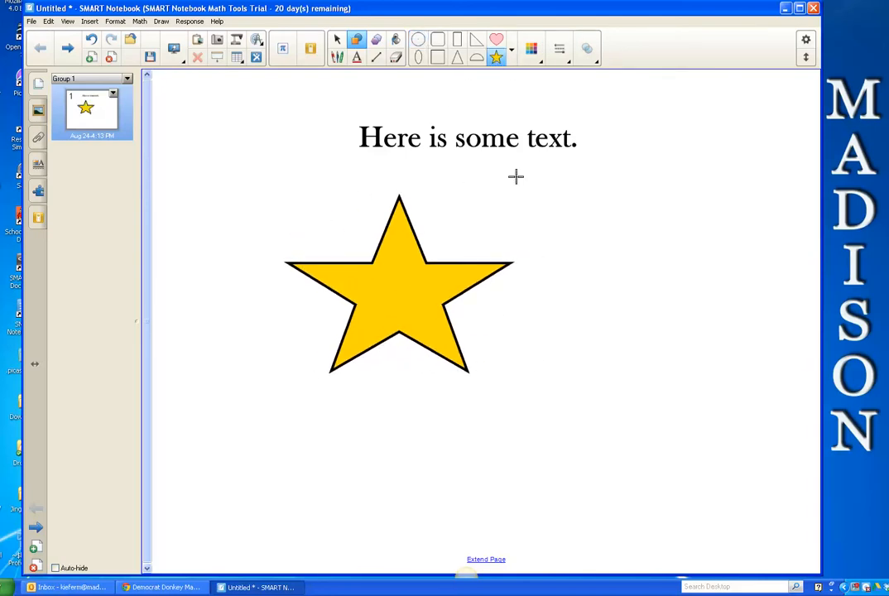
Step: Draw a second yellow star of similar size to the right of the first, with a thick red outline
{"action": "left_click", "coordinate": [567, 64]}
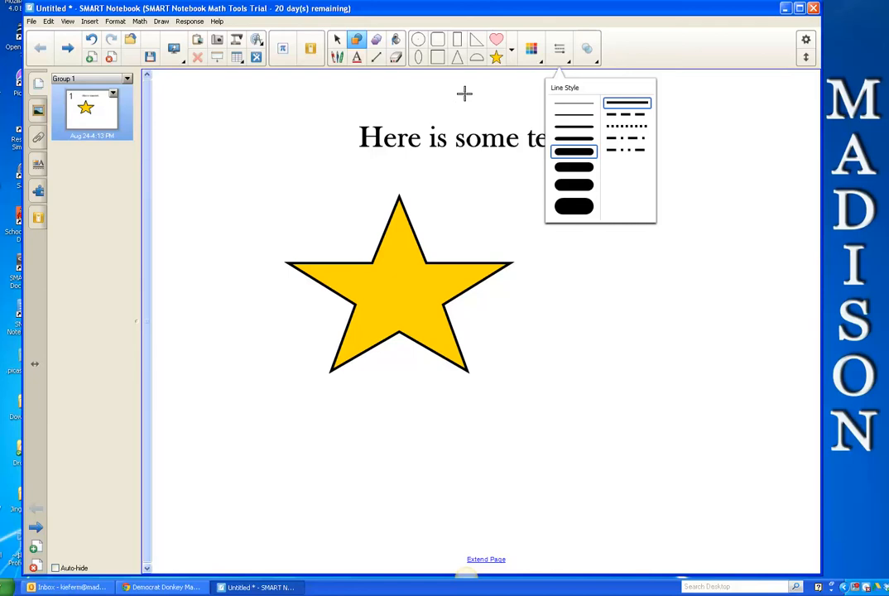
{"action": "left_click", "coordinate": [534, 64]}
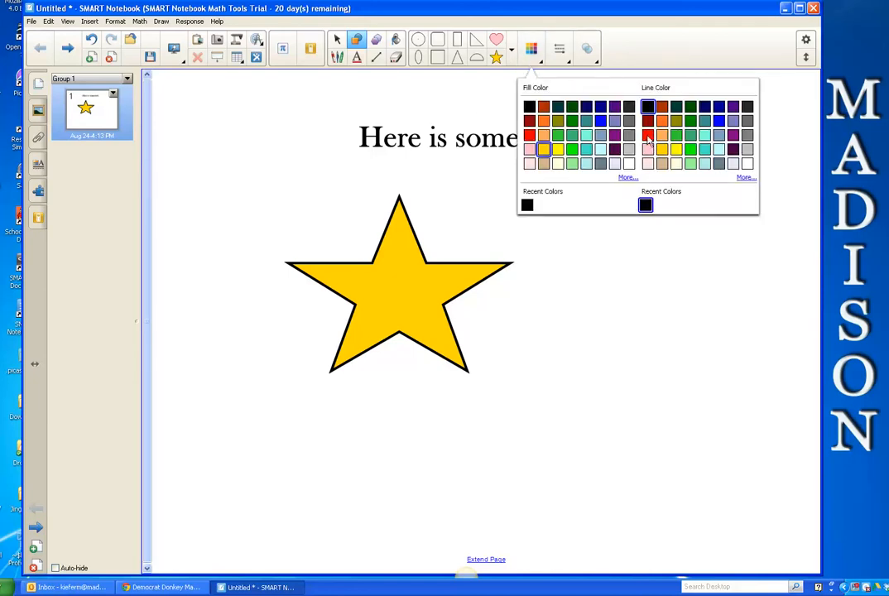
{"action": "left_click", "coordinate": [649, 136]}
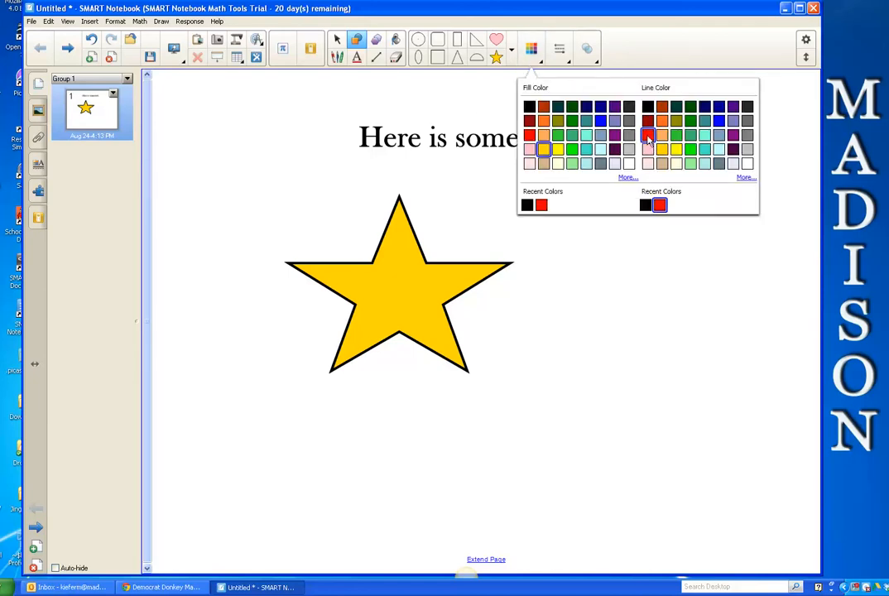
{"action": "left_click", "coordinate": [654, 53]}
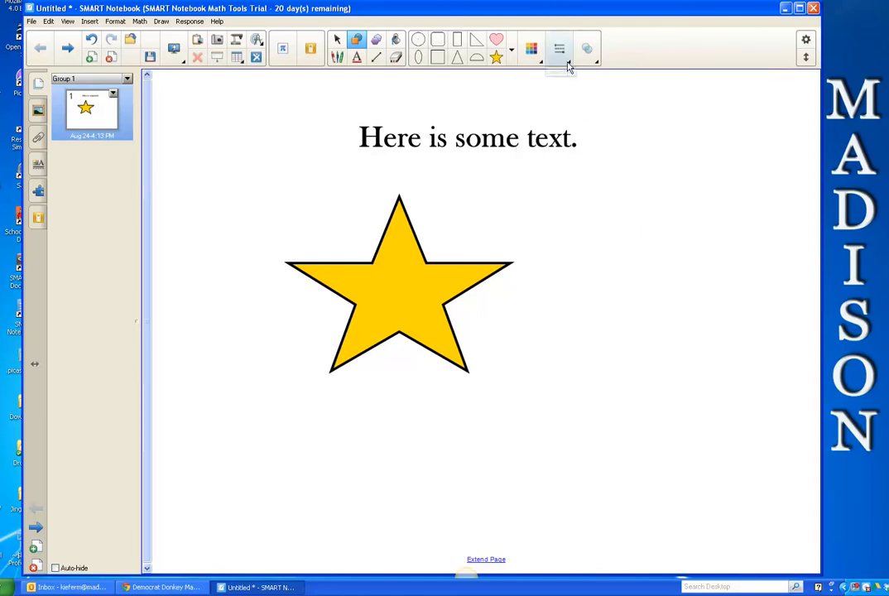
{"action": "left_click_drag", "start_coordinate": [577, 227], "coordinate": [774, 379]}
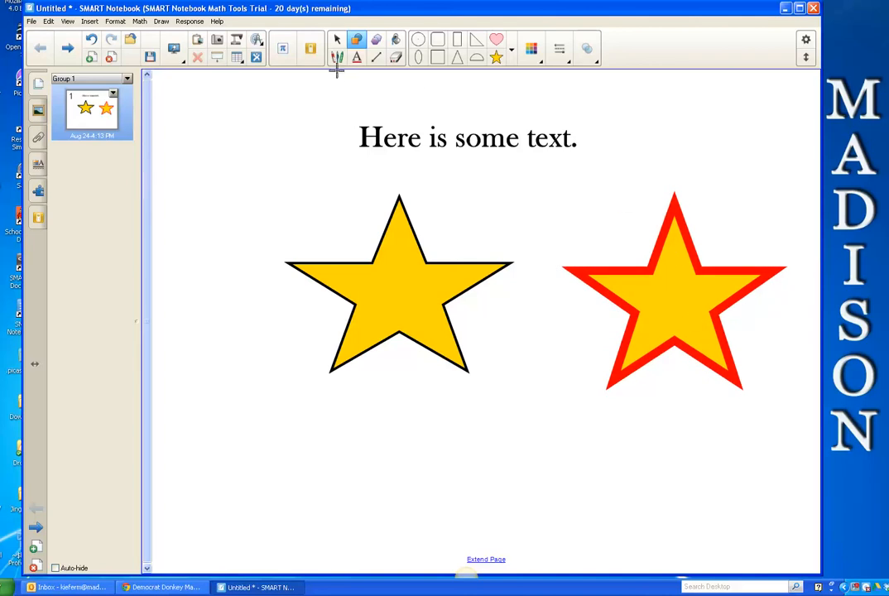
{"action": "left_click", "coordinate": [588, 55]}
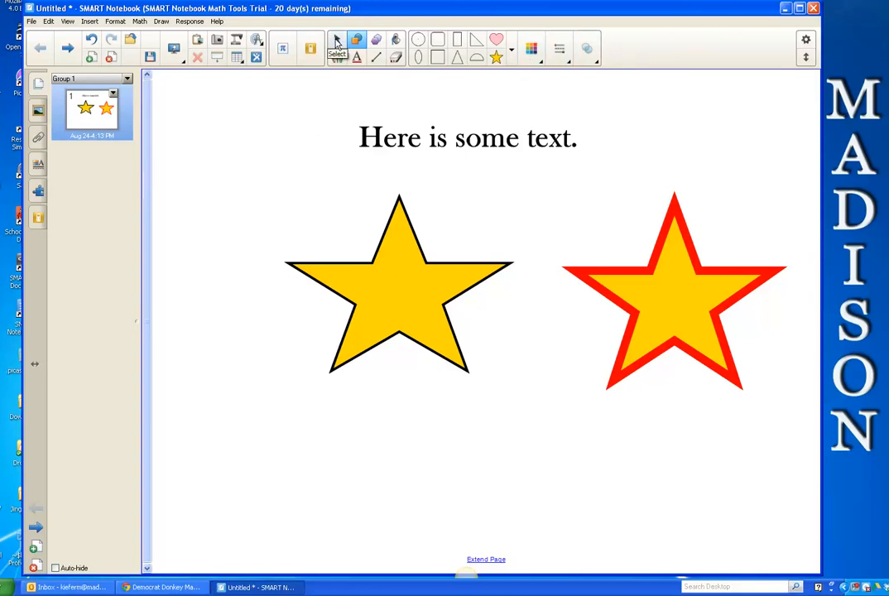
{"action": "left_click", "coordinate": [337, 41]}
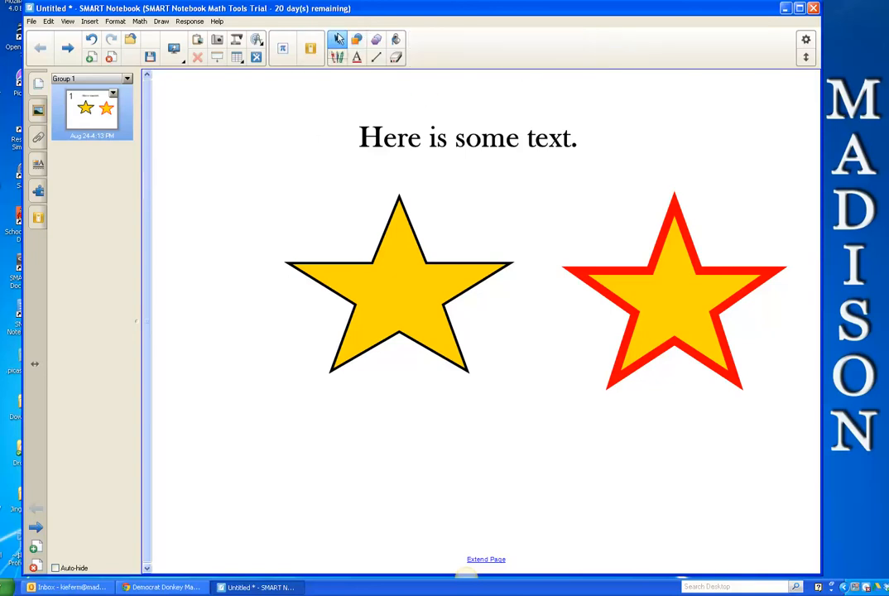
Step: Handwrite "Hi" with the purple pen line style to the left of the black-outlined star
{"action": "left_click", "coordinate": [338, 59]}
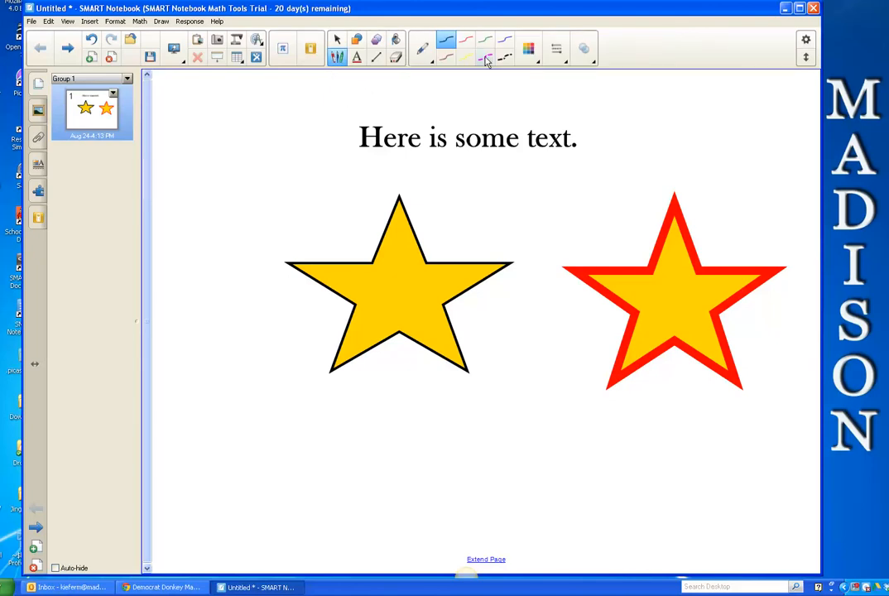
{"action": "left_click", "coordinate": [445, 57]}
{"action": "left_click_drag", "start_coordinate": [199, 153], "coordinate": [182, 246]}
{"action": "left_click_drag", "start_coordinate": [244, 150], "coordinate": [206, 272]}
{"action": "mouse_move", "coordinate": [187, 217]}
{"action": "left_mouse_down"}
{"action": "mouse_move", "coordinate": [265, 208]}
{"action": "mouse_move", "coordinate": [258, 241]}
{"action": "left_mouse_up"}
{"action": "left_click", "coordinate": [266, 189]}
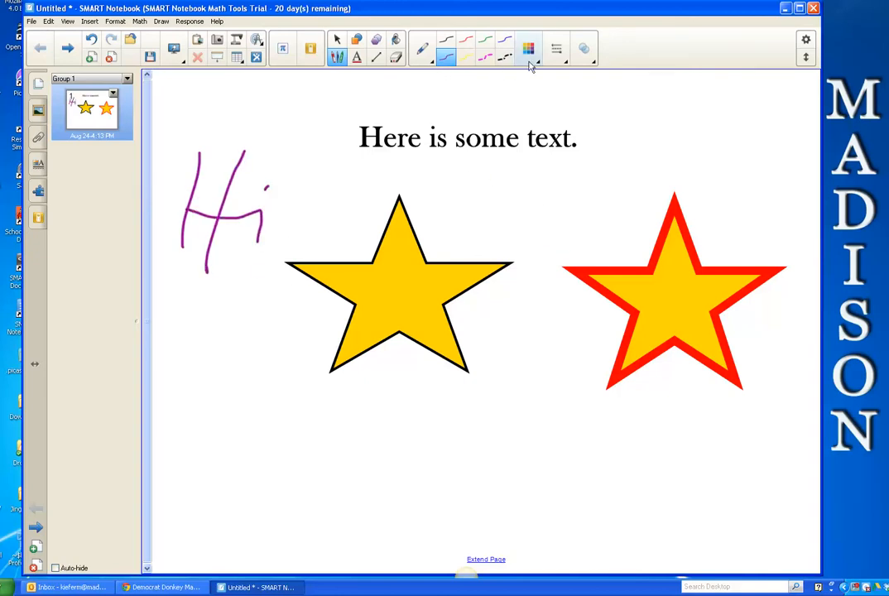
Step: Handwrite the word "Purple" below the stars using the Crayon pen in black
{"action": "left_click", "coordinate": [432, 63]}
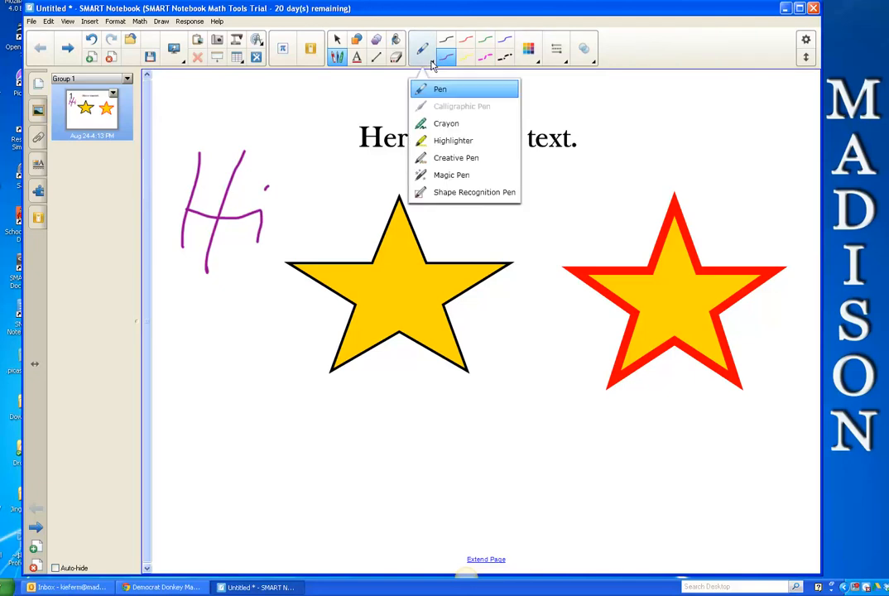
{"action": "left_click", "coordinate": [451, 124]}
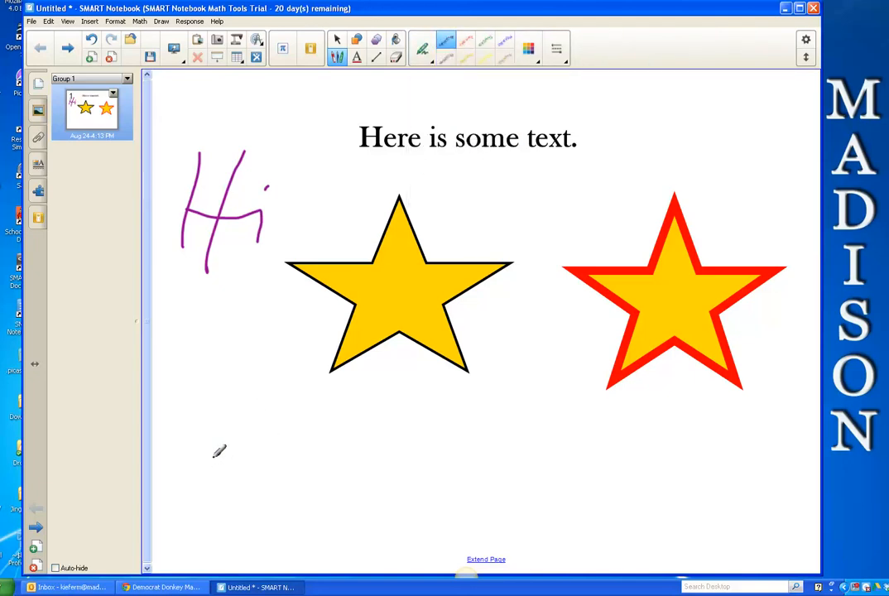
{"action": "mouse_move", "coordinate": [250, 406]}
{"action": "left_mouse_down"}
{"action": "mouse_move", "coordinate": [220, 494]}
{"action": "mouse_move", "coordinate": [324, 388]}
{"action": "mouse_move", "coordinate": [247, 429]}
{"action": "left_mouse_up"}
{"action": "mouse_move", "coordinate": [292, 453]}
{"action": "left_mouse_down"}
{"action": "mouse_move", "coordinate": [347, 478]}
{"action": "mouse_move", "coordinate": [389, 445]}
{"action": "left_mouse_up"}
{"action": "mouse_move", "coordinate": [370, 495]}
{"action": "left_mouse_down"}
{"action": "mouse_move", "coordinate": [429, 436]}
{"action": "mouse_move", "coordinate": [466, 447]}
{"action": "left_mouse_up"}
{"action": "mouse_move", "coordinate": [517, 389]}
{"action": "left_mouse_down"}
{"action": "mouse_move", "coordinate": [484, 476]}
{"action": "mouse_move", "coordinate": [593, 495]}
{"action": "left_mouse_up"}
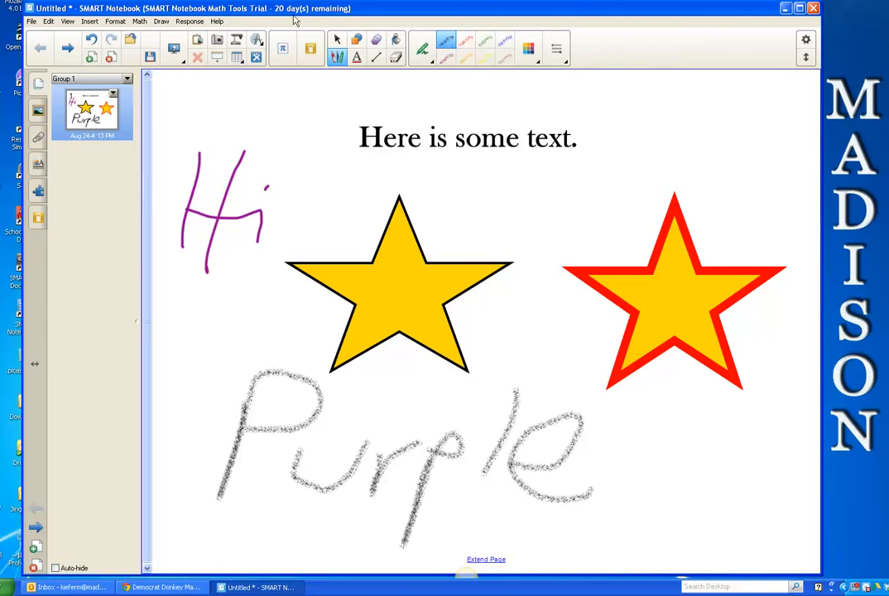
Step: Shrink the handwritten word "Purple" to about 70 percent of its size and recolour its line purple
{"action": "left_click", "coordinate": [338, 41]}
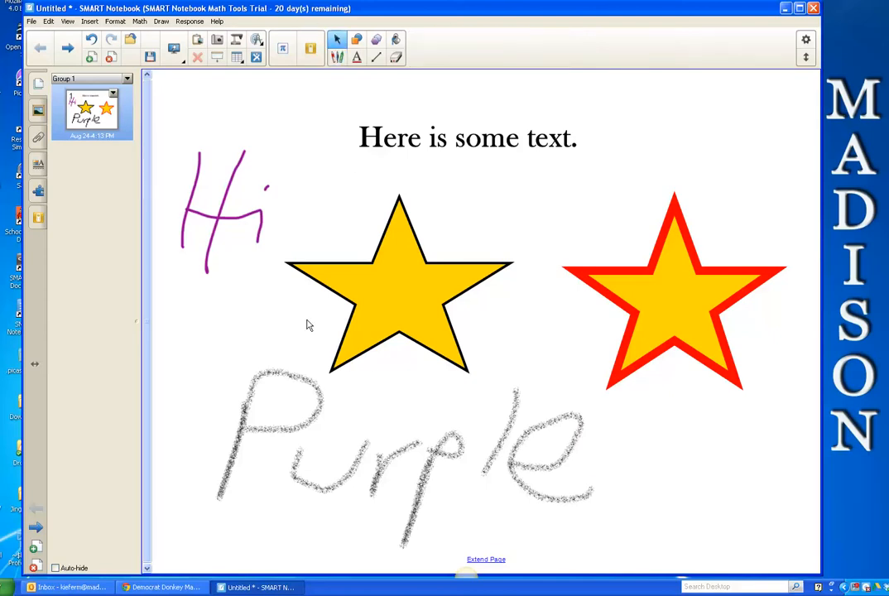
{"action": "left_click", "coordinate": [300, 423]}
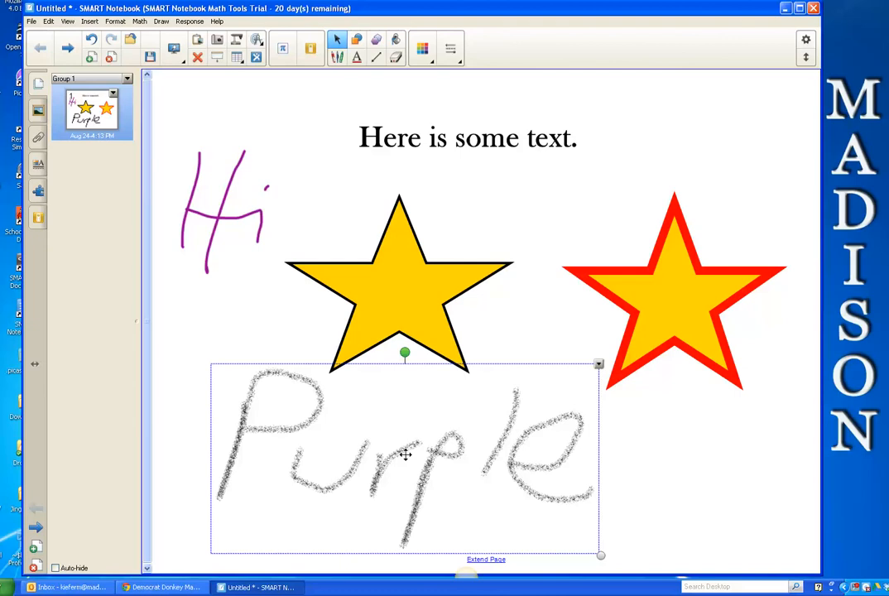
{"action": "left_click_drag", "start_coordinate": [601, 558], "coordinate": [469, 491]}
{"action": "left_click", "coordinate": [427, 64]}
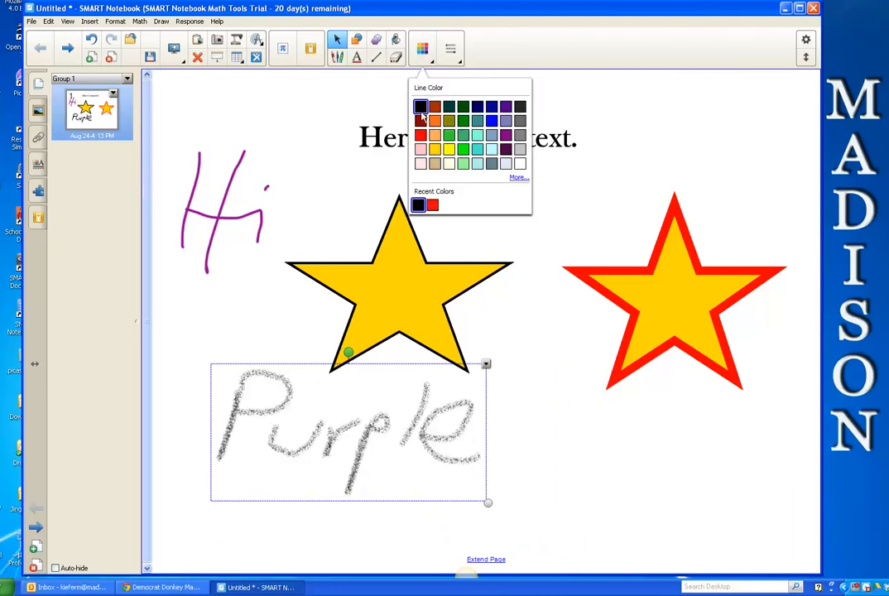
{"action": "left_click", "coordinate": [505, 134]}
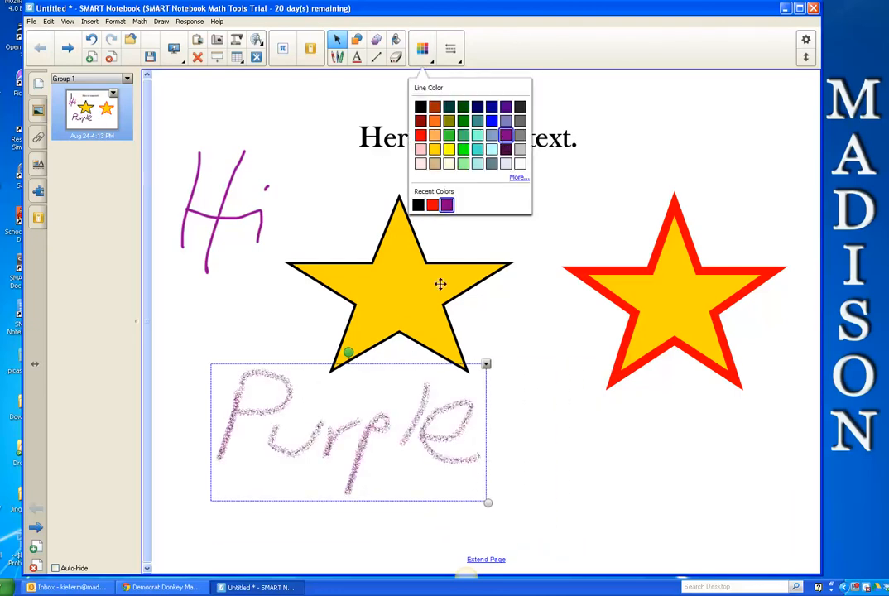
Step: Draw a looping scribble to the right of the handwritten "Purple" using the Pen type with a purple line and the third-thickest line style
{"action": "left_click", "coordinate": [535, 401]}
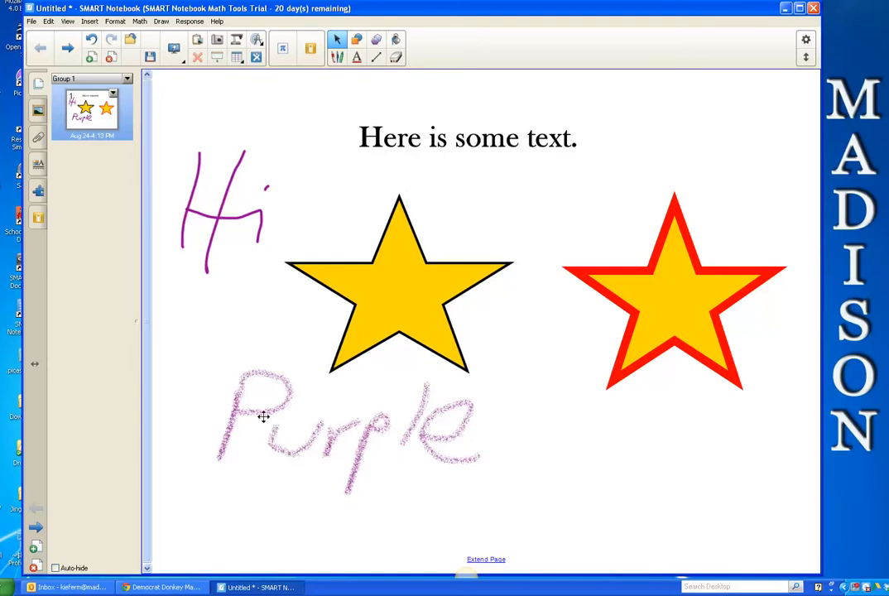
{"action": "left_click", "coordinate": [337, 56]}
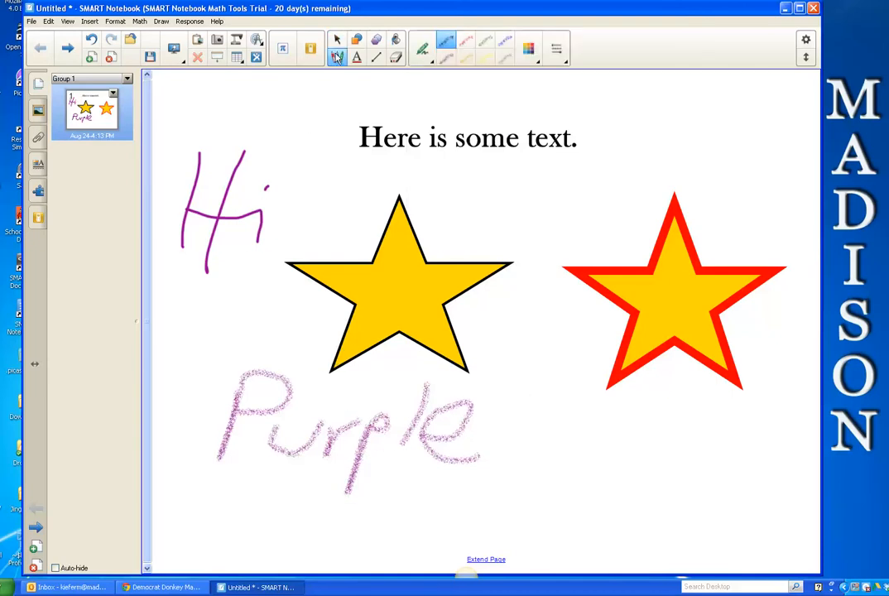
{"action": "left_click", "coordinate": [423, 58]}
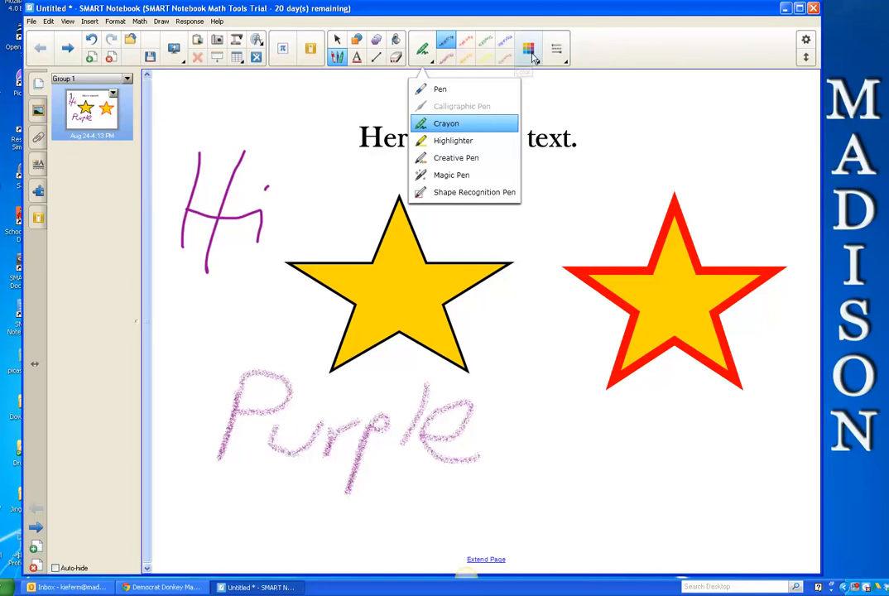
{"action": "left_click", "coordinate": [474, 88]}
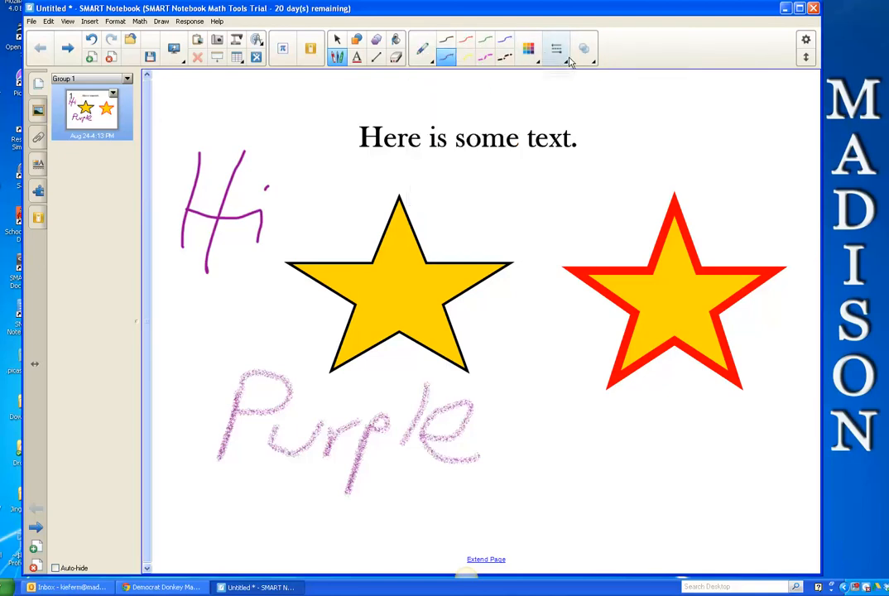
{"action": "left_click", "coordinate": [557, 52]}
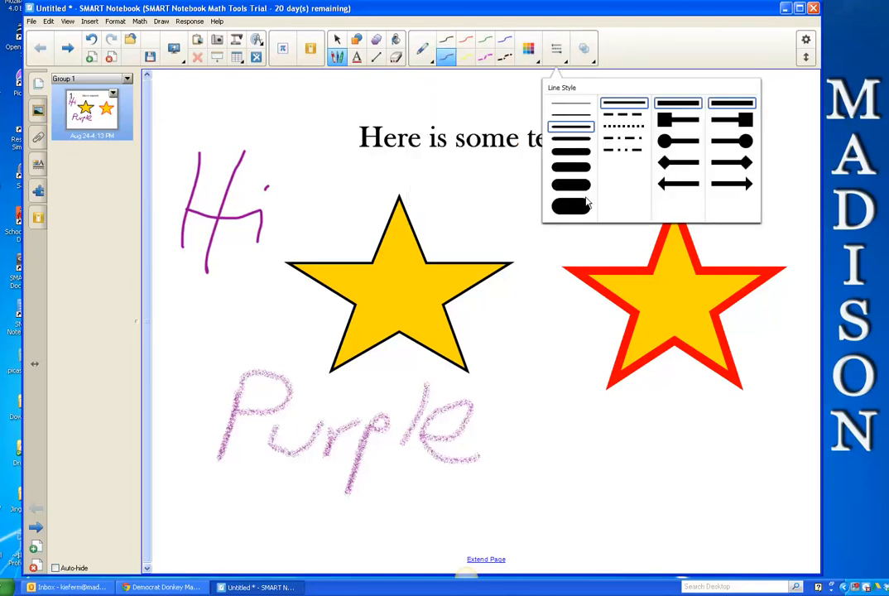
{"action": "left_click", "coordinate": [571, 167]}
{"action": "mouse_move", "coordinate": [486, 437]}
{"action": "left_mouse_down"}
{"action": "mouse_move", "coordinate": [544, 414]}
{"action": "mouse_move", "coordinate": [605, 471]}
{"action": "mouse_move", "coordinate": [728, 470]}
{"action": "mouse_move", "coordinate": [703, 444]}
{"action": "left_mouse_up"}
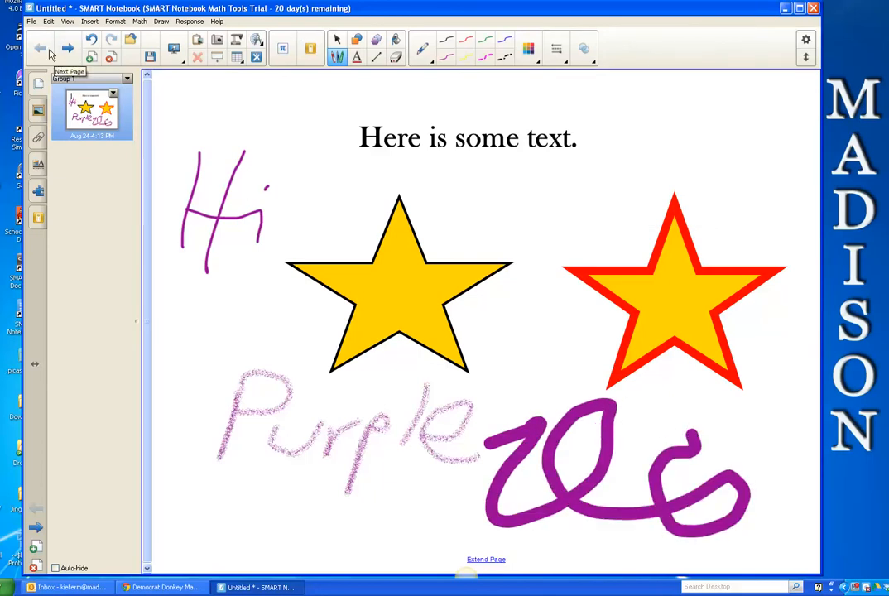
Step: Add the Clear Ink action to the toolbar and use it to clear all handwriting from the page
{"action": "left_click", "coordinate": [337, 45]}
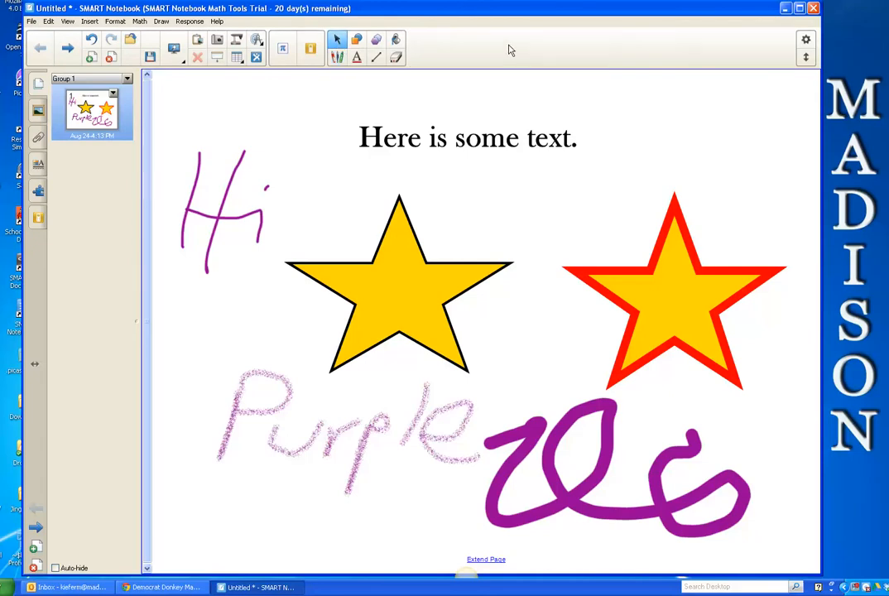
{"action": "right_click", "coordinate": [511, 51]}
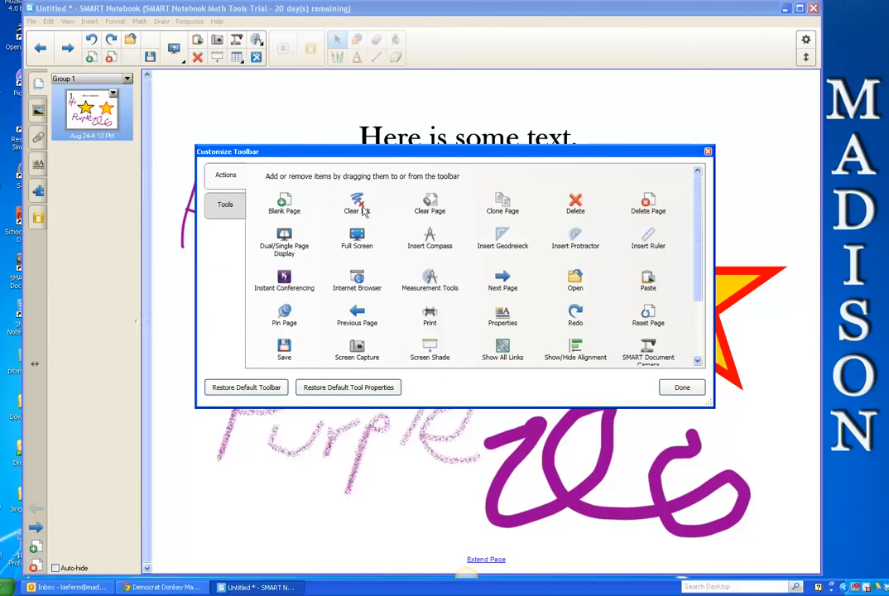
{"action": "mouse_move", "coordinate": [324, 168]}
{"action": "left_mouse_down"}
{"action": "mouse_move", "coordinate": [231, 94]}
{"action": "mouse_move", "coordinate": [137, 44]}
{"action": "mouse_move", "coordinate": [155, 50]}
{"action": "left_mouse_up"}
{"action": "left_click", "coordinate": [681, 389]}
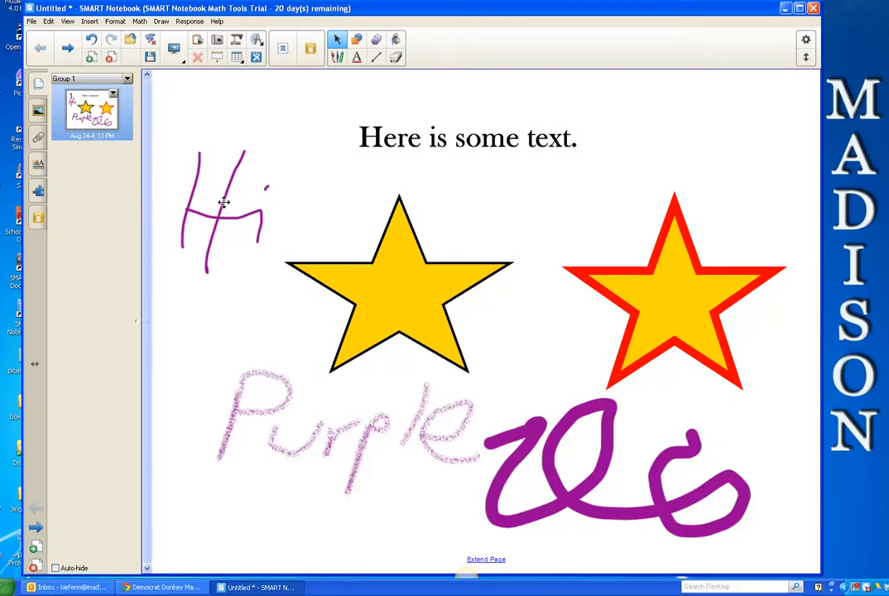
{"action": "left_click", "coordinate": [152, 43]}
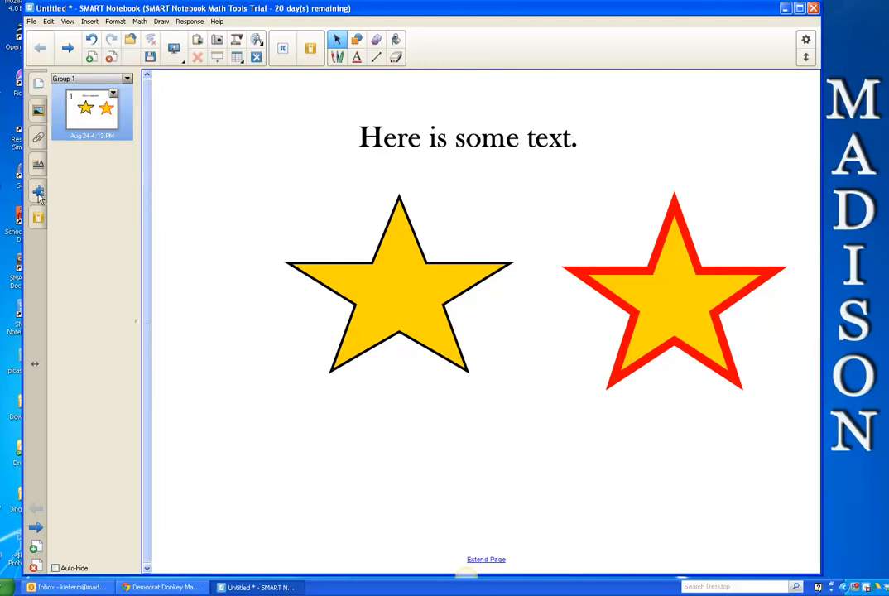
Step: Add a blank second page and open the Activity Builder add-on
{"action": "left_click", "coordinate": [93, 58]}
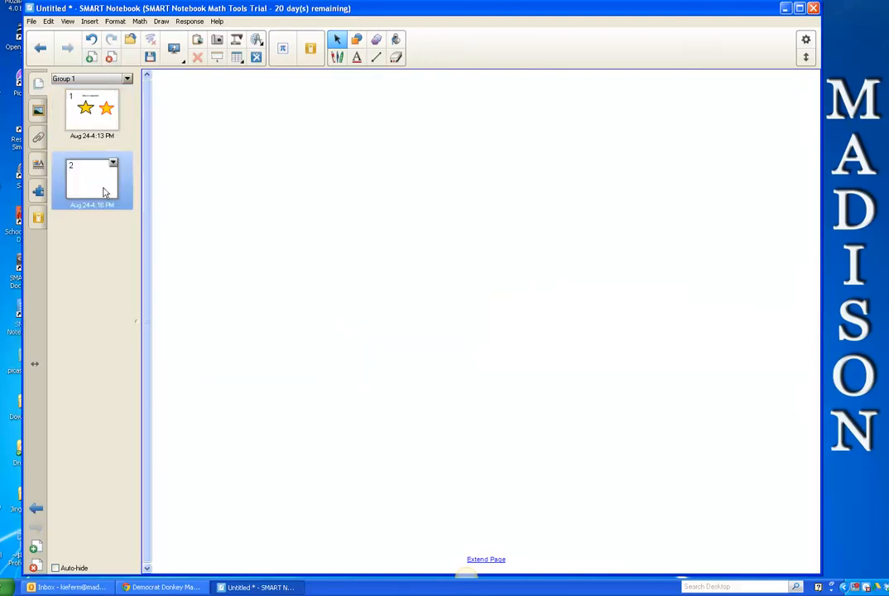
{"action": "left_click", "coordinate": [37, 191]}
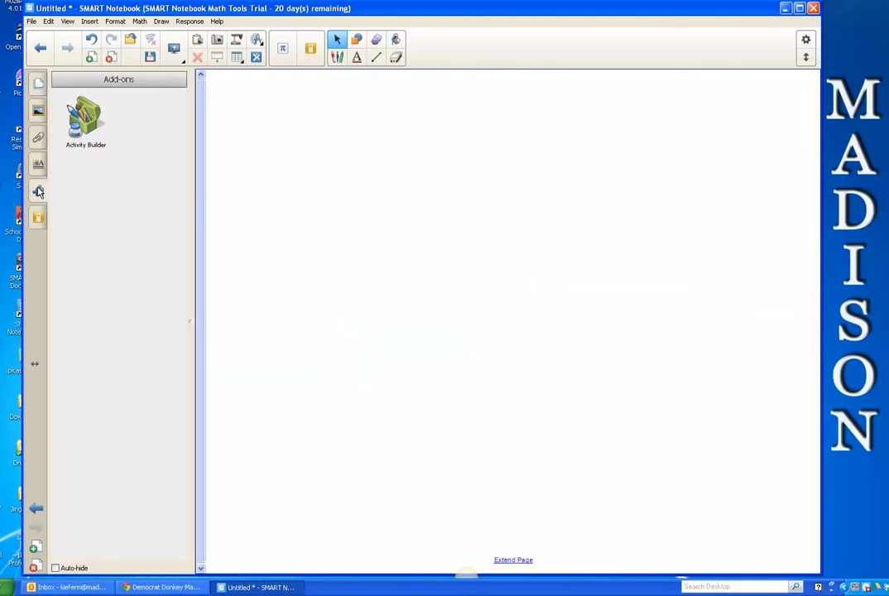
{"action": "left_click", "coordinate": [92, 122]}
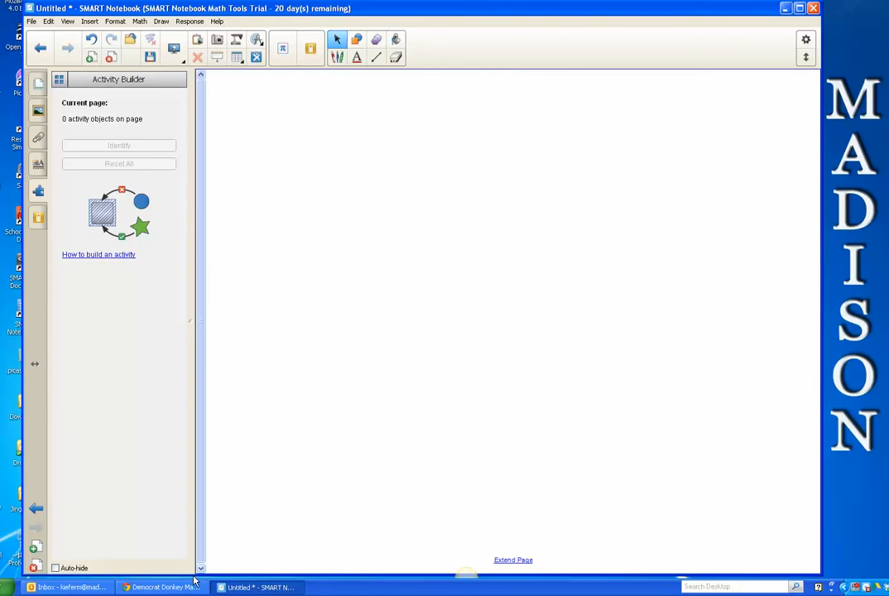
Step: Try to copy the Democrat Donkey Magnet image from the Chrome page onto the blank notebook page, and delete the pasted object
{"action": "left_click", "coordinate": [163, 588]}
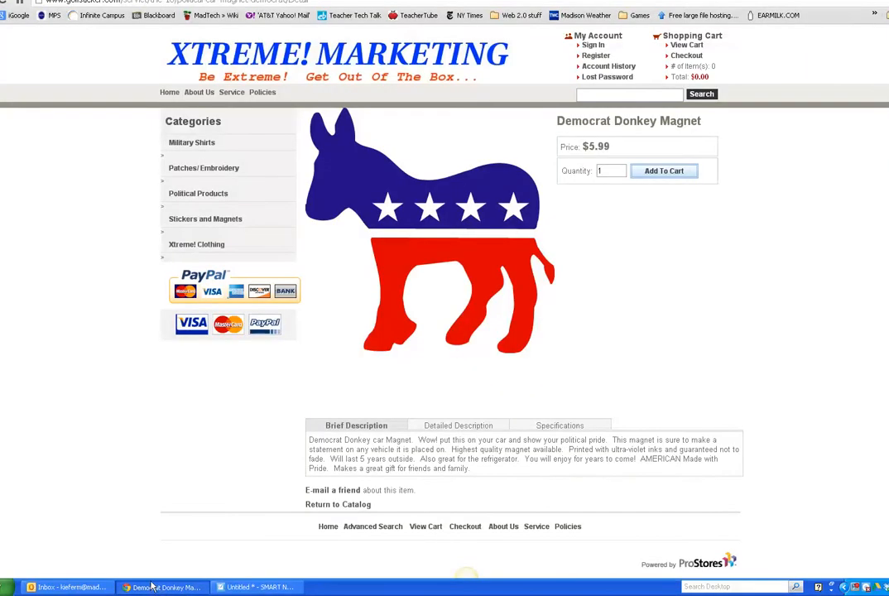
{"action": "right_click", "coordinate": [446, 220]}
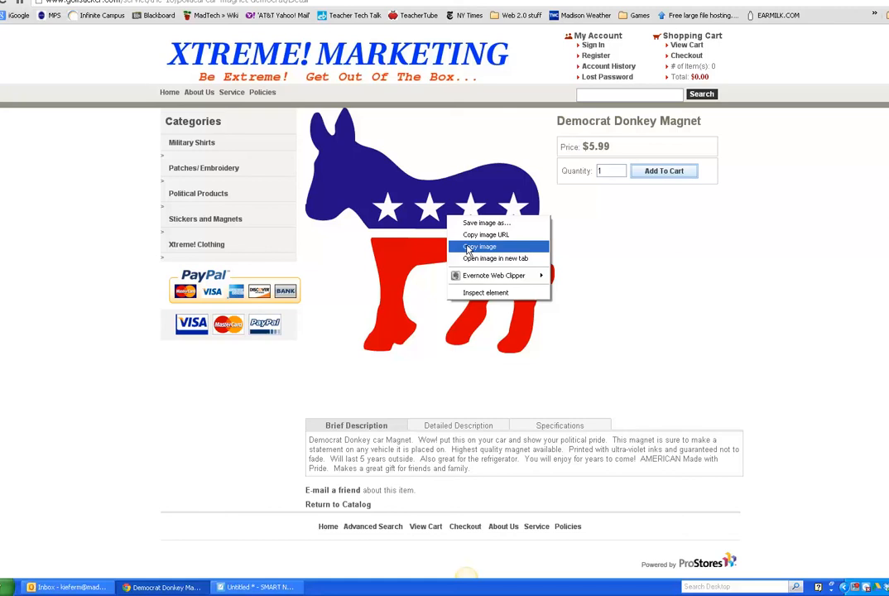
{"action": "left_click", "coordinate": [470, 248]}
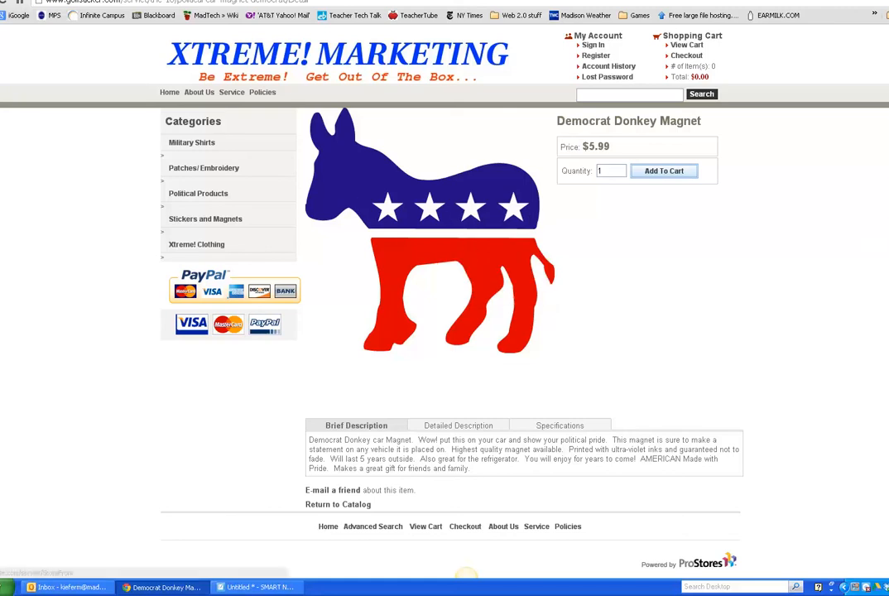
{"action": "left_click", "coordinate": [266, 586]}
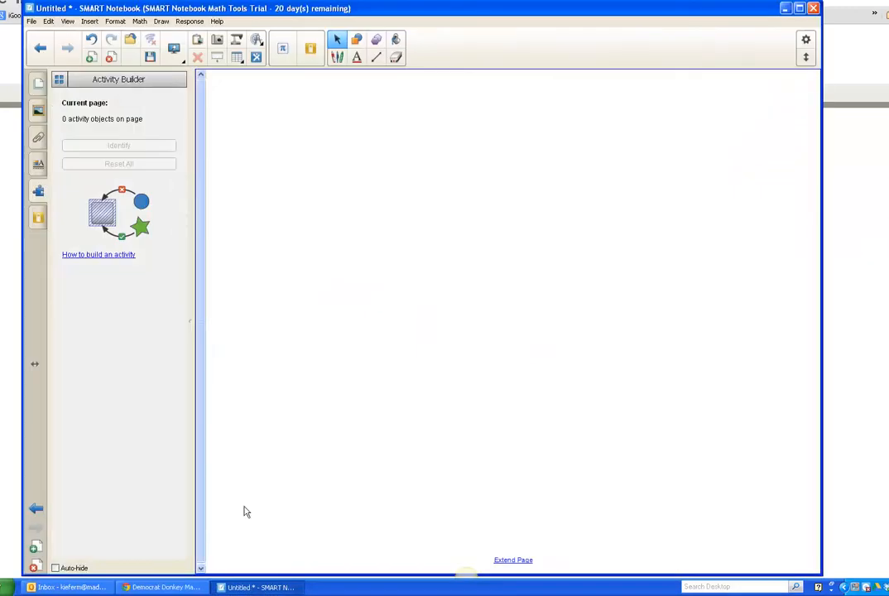
{"action": "right_click", "coordinate": [249, 202]}
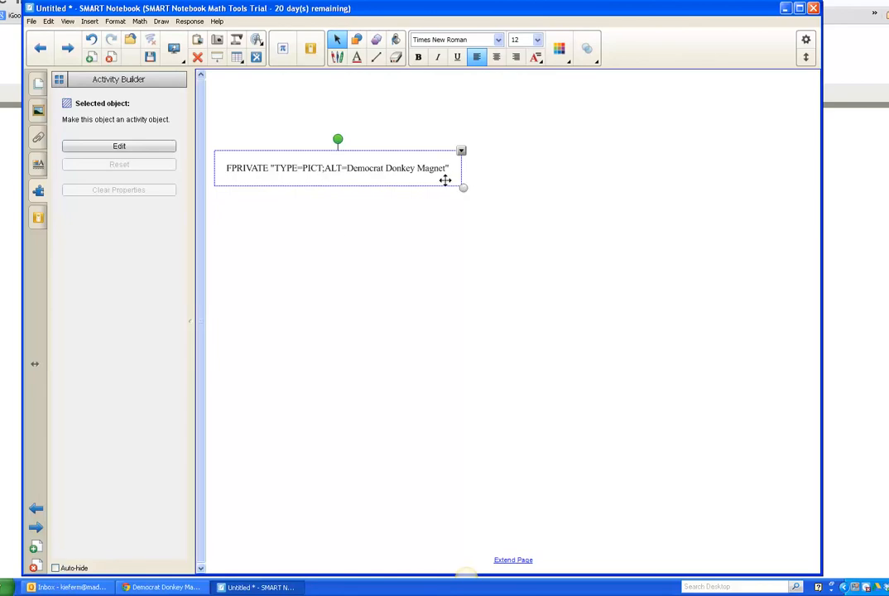
{"action": "key", "text": "Delete"}
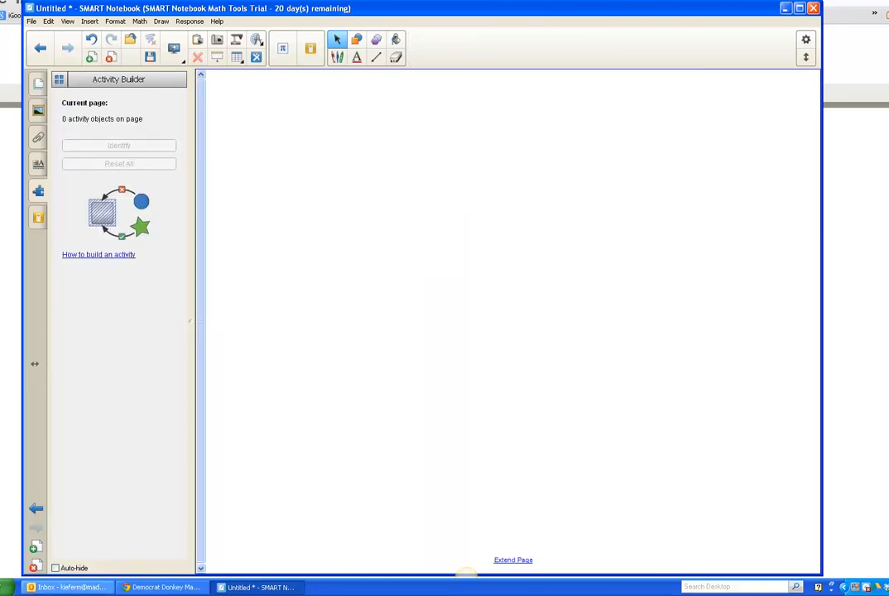
Step: Copy the Republican elephant image from the other Chrome tab and paste it into the upper part of the blank notebook page
{"action": "left_click", "coordinate": [161, 587]}
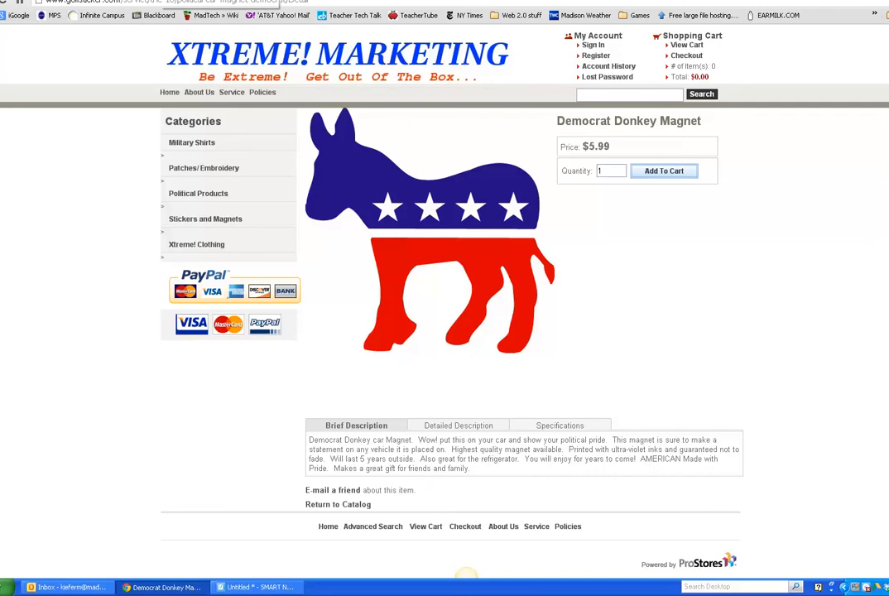
{"action": "left_click", "coordinate": [136, 0]}
{"action": "right_click", "coordinate": [49, 67]}
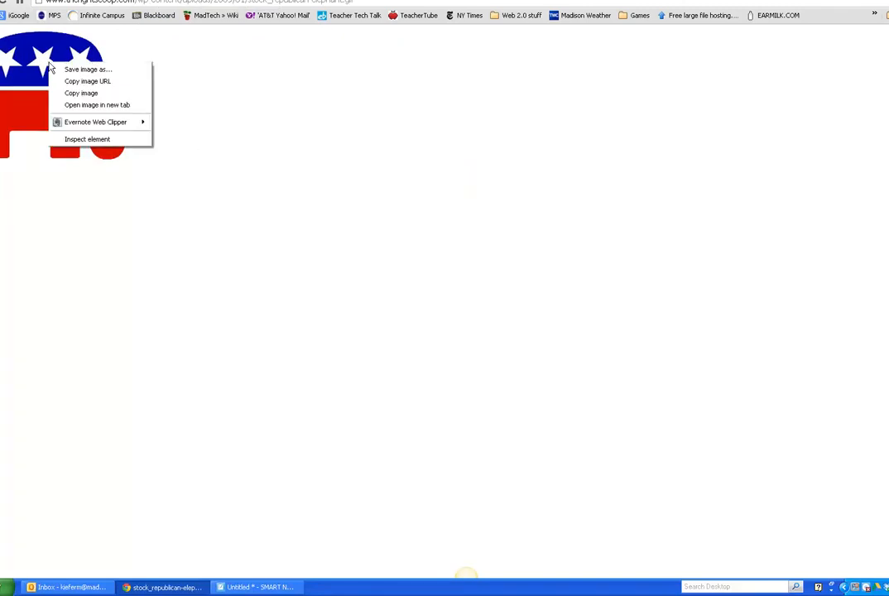
{"action": "left_click", "coordinate": [83, 93]}
{"action": "left_click", "coordinate": [248, 587]}
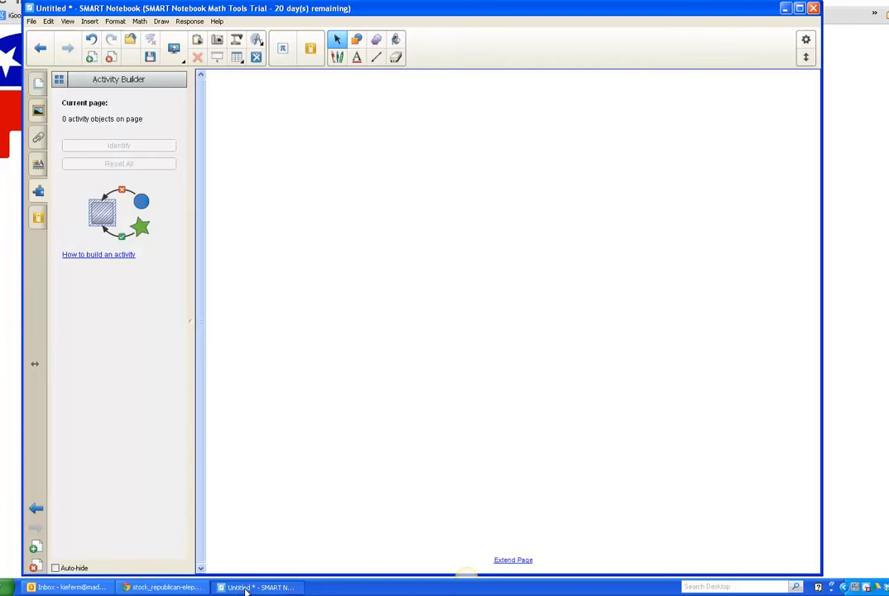
{"action": "right_click", "coordinate": [280, 136]}
{"action": "left_click", "coordinate": [290, 136]}
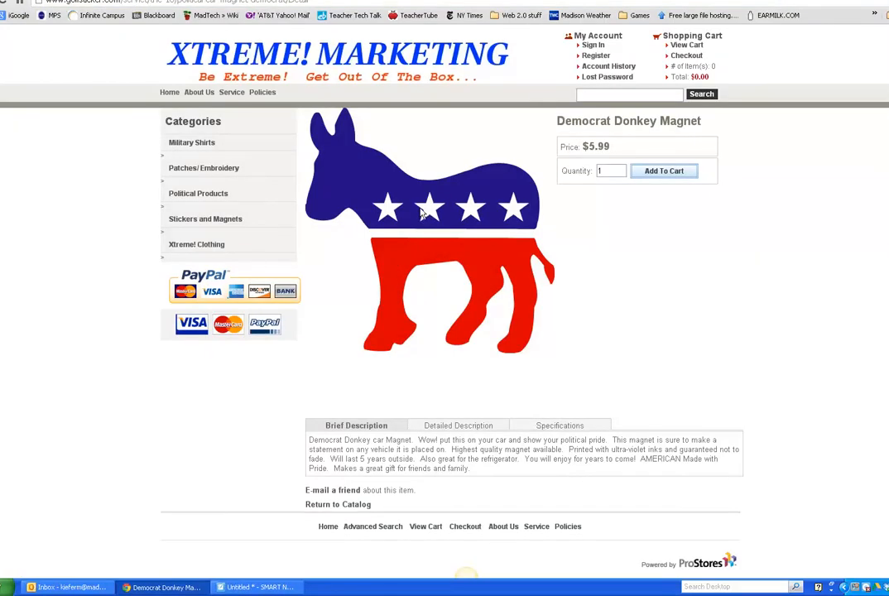
Step: Retry copying the Democrat Donkey Magnet image from Chrome to the right of the elephant, and delete the pasted text
{"action": "right_click", "coordinate": [420, 211]}
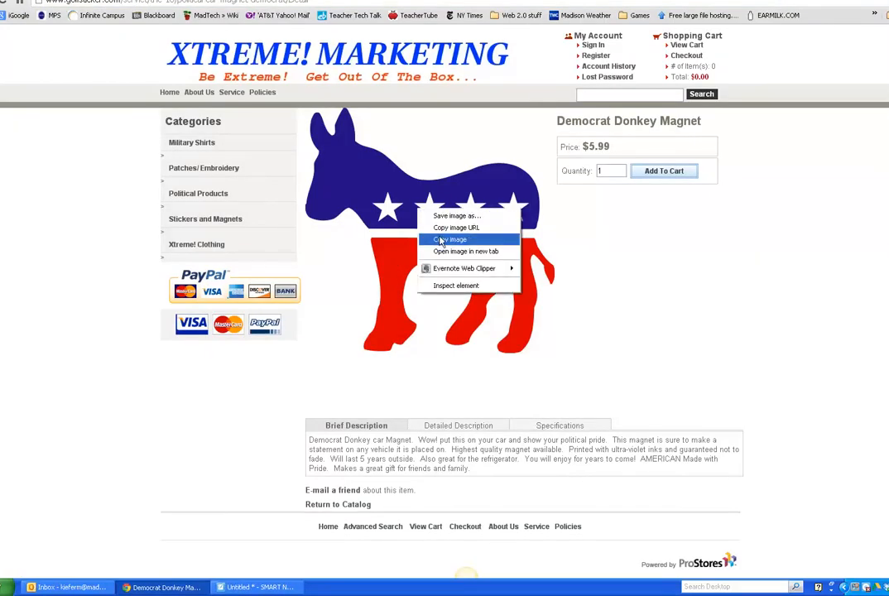
{"action": "left_click", "coordinate": [440, 240]}
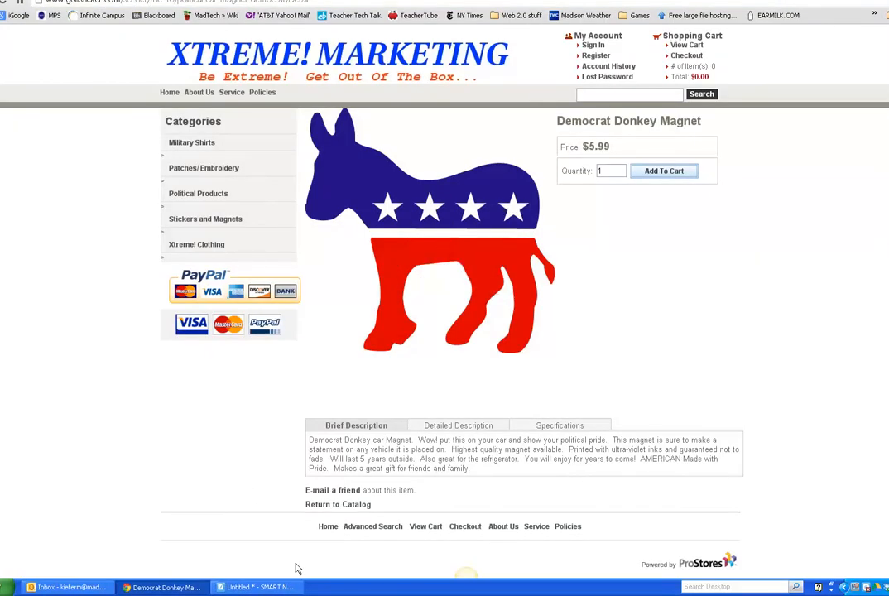
{"action": "left_click", "coordinate": [258, 587]}
{"action": "right_click", "coordinate": [580, 234]}
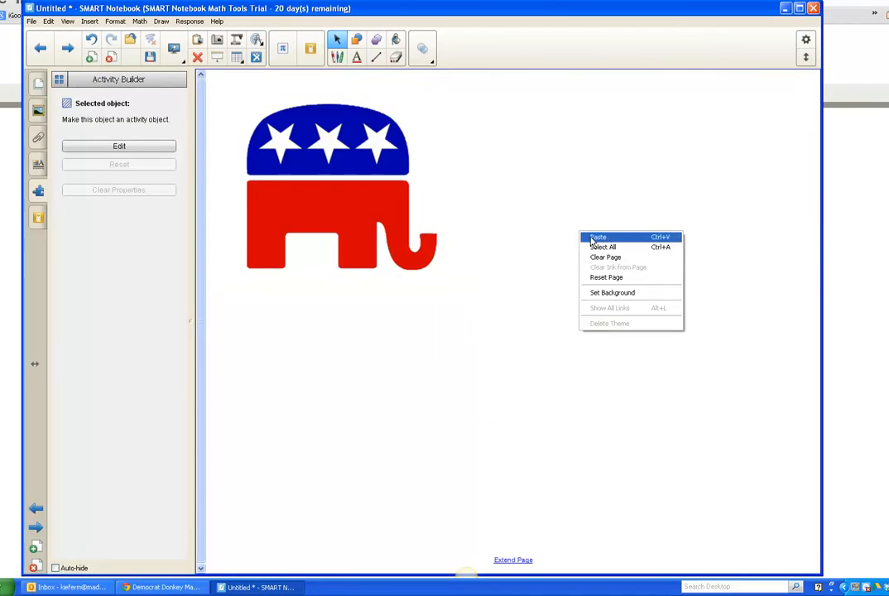
{"action": "left_click", "coordinate": [593, 238]}
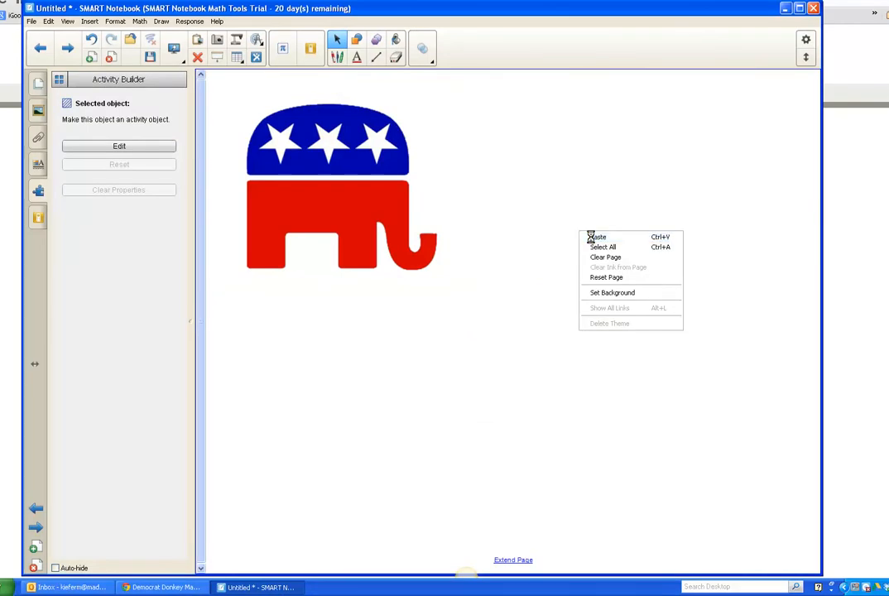
{"action": "type", "text": "A"}
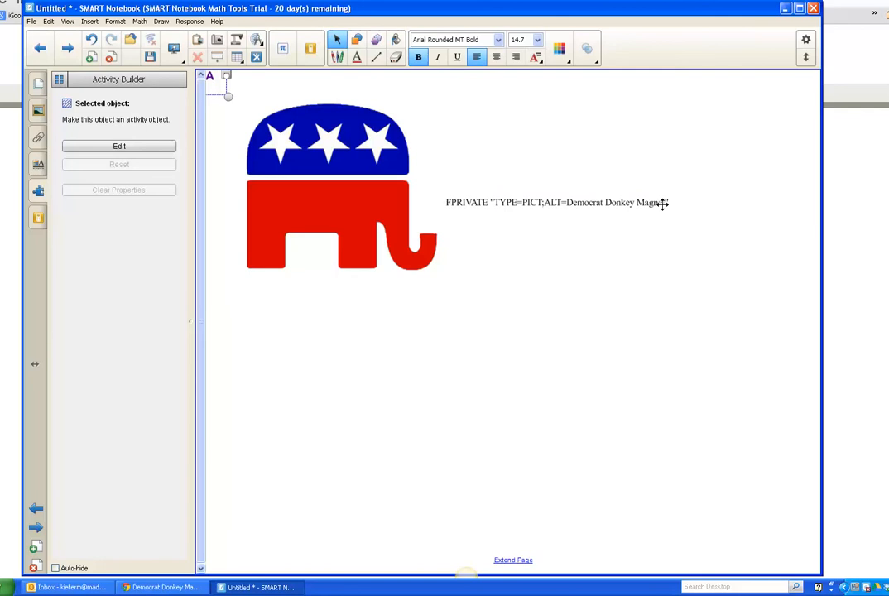
{"action": "left_click", "coordinate": [589, 203]}
{"action": "key", "text": "Delete"}
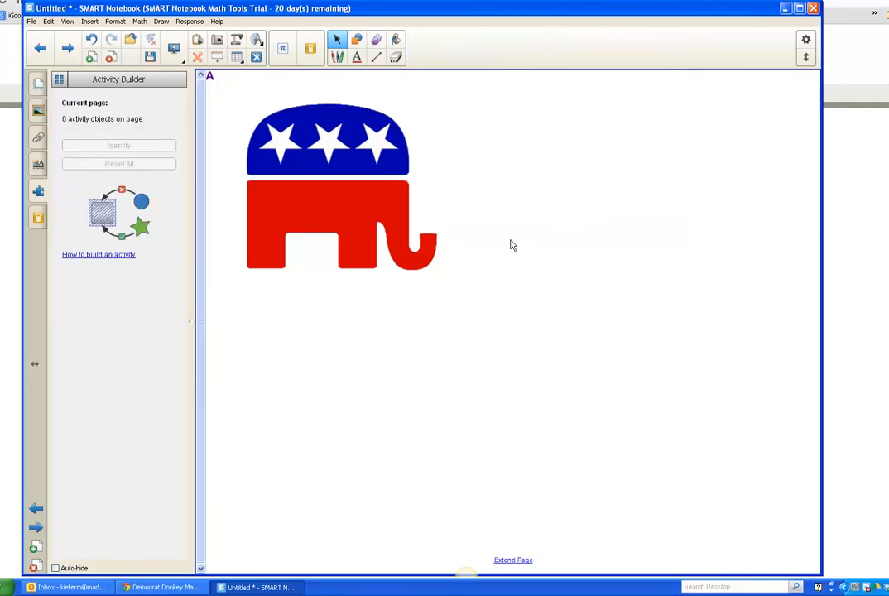
Step: Paste a donkey image copied from Chrome's "democrat donkey" search results beside the elephant and shrink it to about 65 percent
{"action": "left_click", "coordinate": [166, 586]}
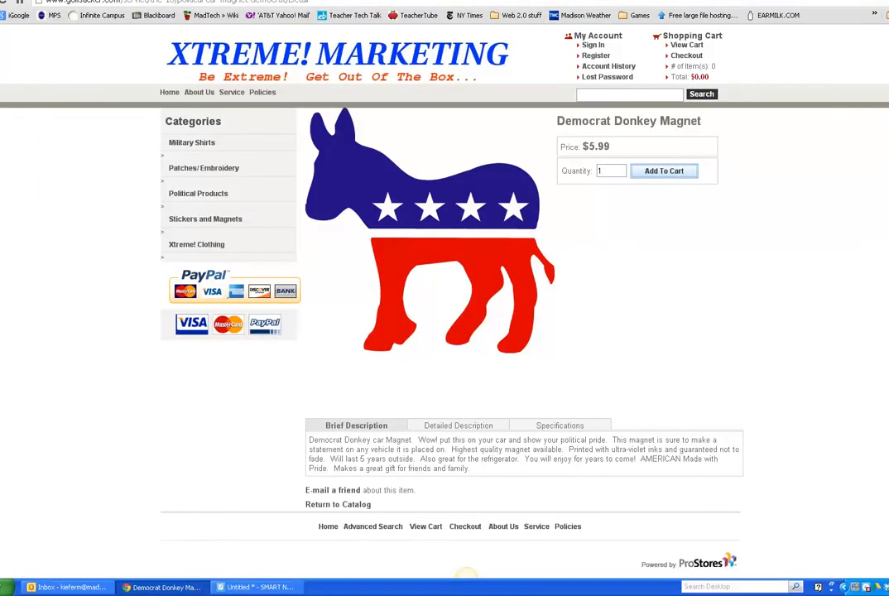
{"action": "key", "text": "alt+Left"}
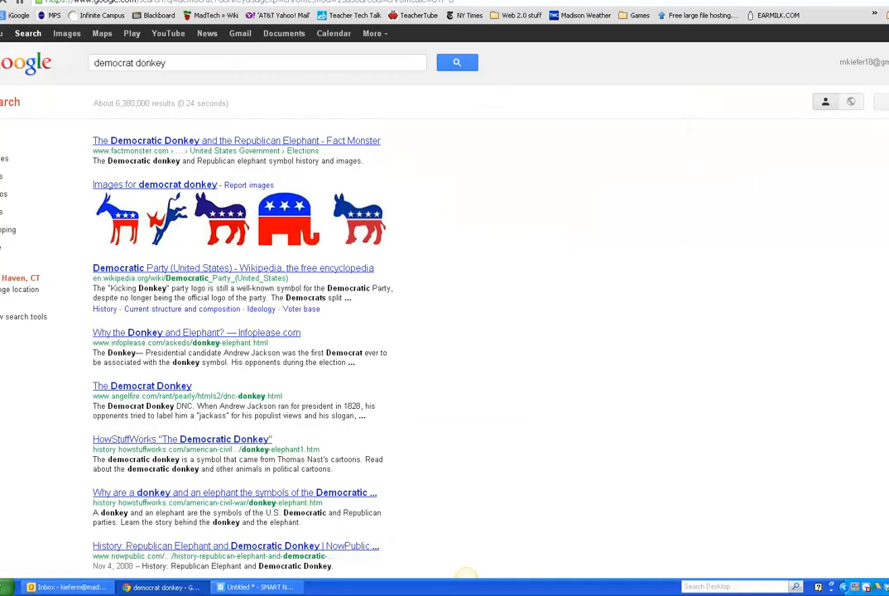
{"action": "left_click", "coordinate": [371, 223]}
{"action": "right_click", "coordinate": [362, 291]}
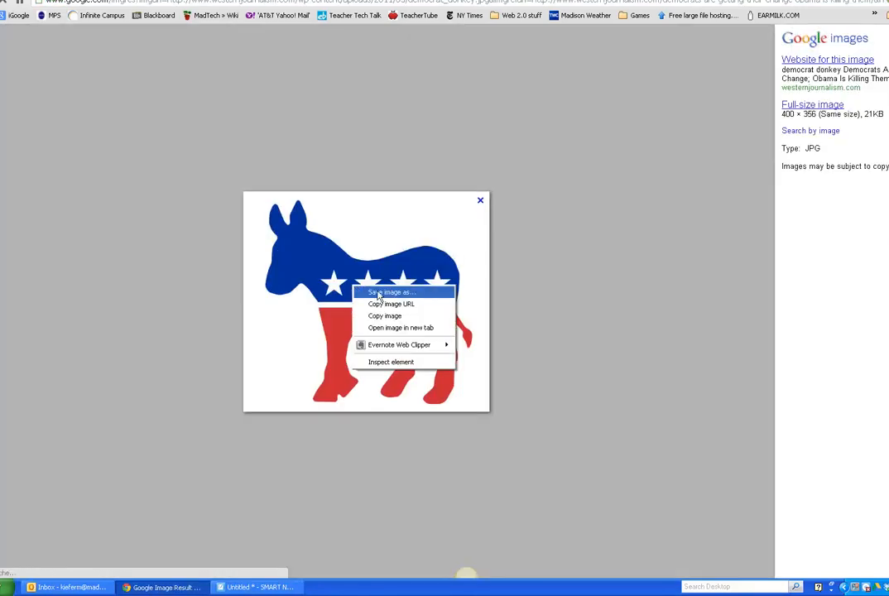
{"action": "left_click", "coordinate": [385, 316]}
{"action": "left_click", "coordinate": [263, 587]}
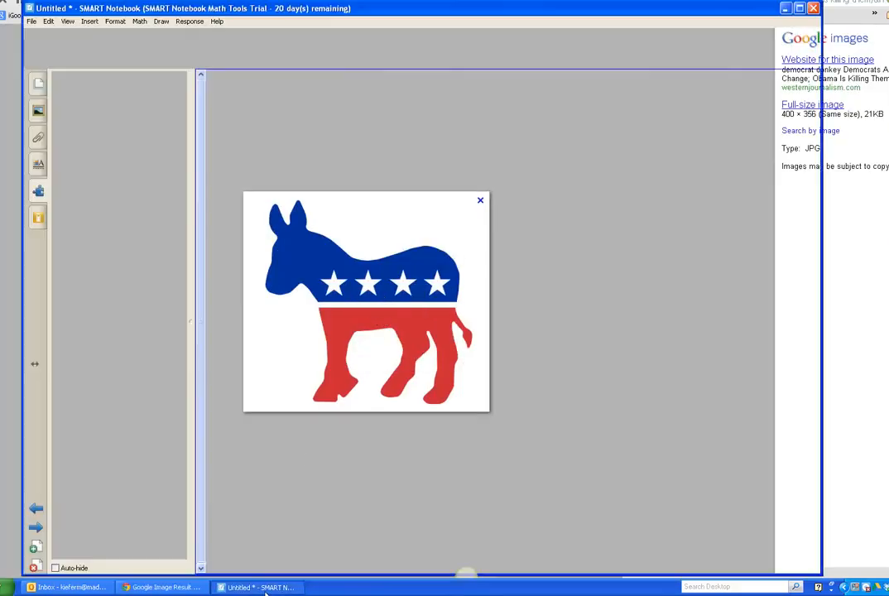
{"action": "right_click", "coordinate": [585, 149]}
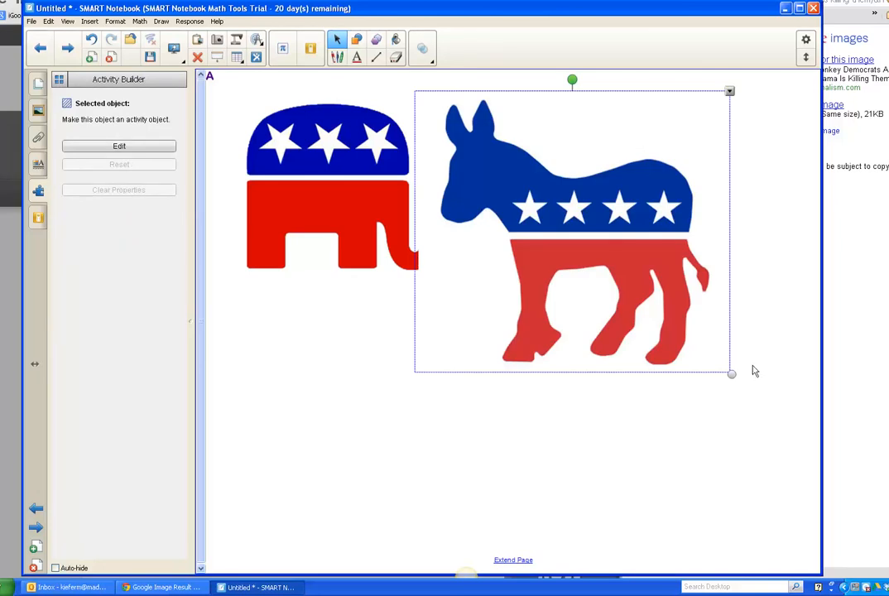
{"action": "left_click_drag", "start_coordinate": [732, 374], "coordinate": [611, 296]}
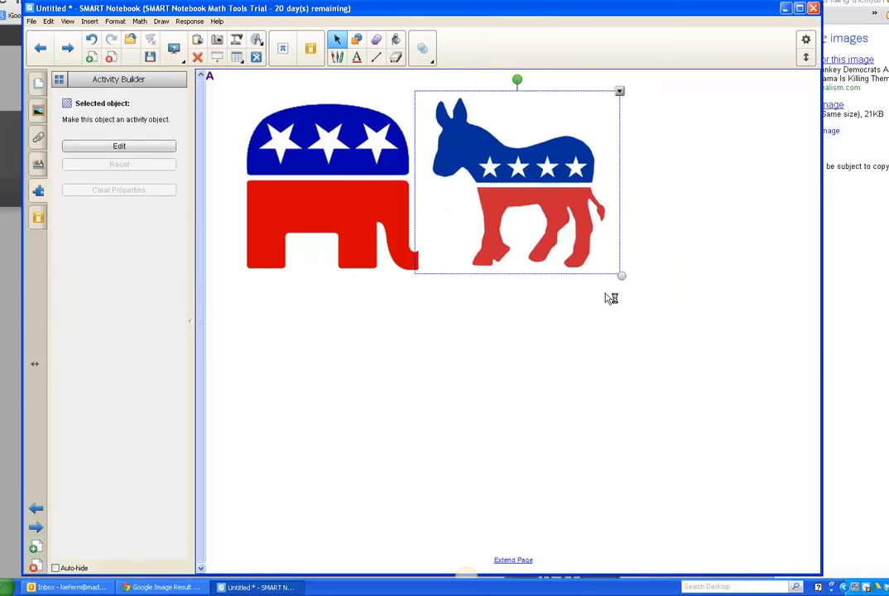
Step: Move the donkey image farther from the elephant so the two images no longer overlap
{"action": "left_click_drag", "start_coordinate": [512, 175], "coordinate": [668, 192]}
{"action": "left_click", "coordinate": [257, 175]}
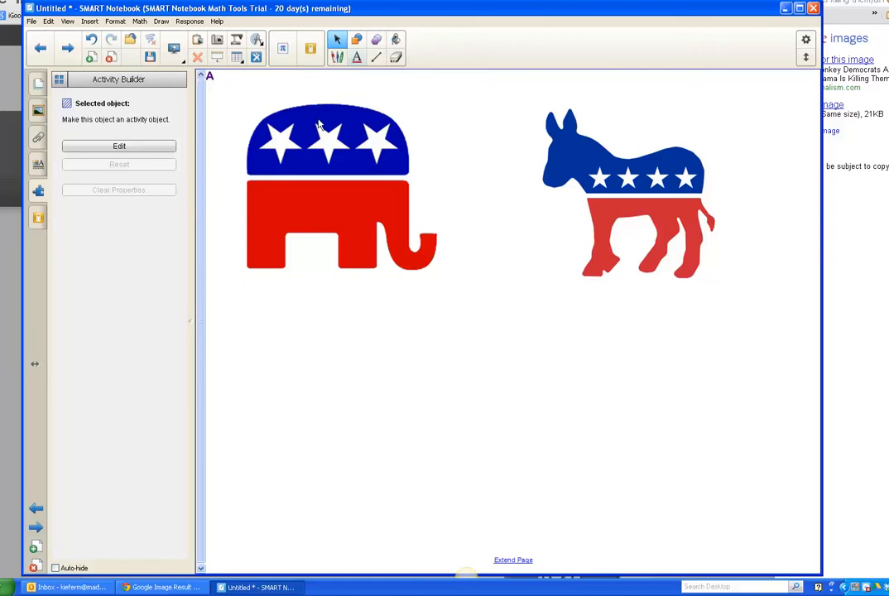
Step: Add the text label "Pro-choice" in the empty area below the elephant
{"action": "left_click", "coordinate": [356, 57]}
{"action": "left_click", "coordinate": [288, 398]}
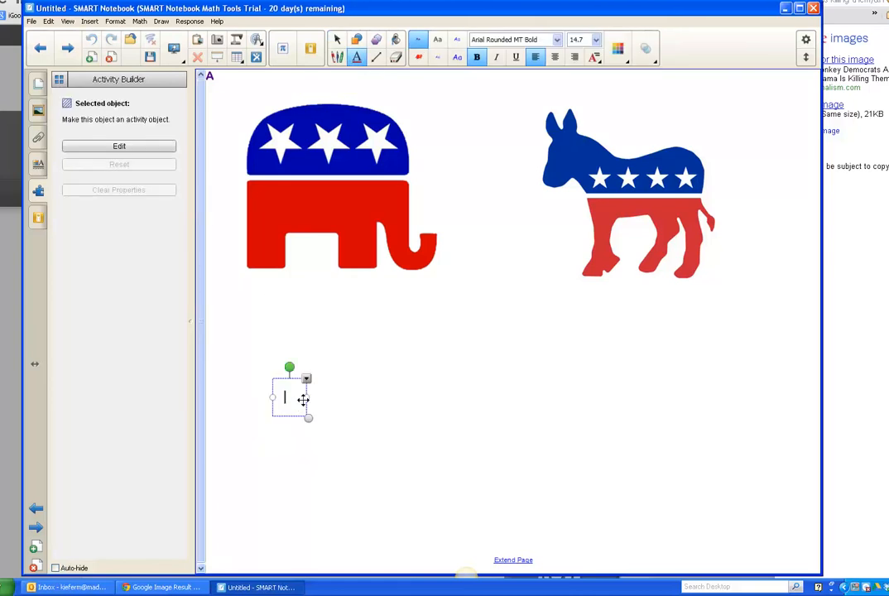
{"action": "type", "text": "Pro-choice"}
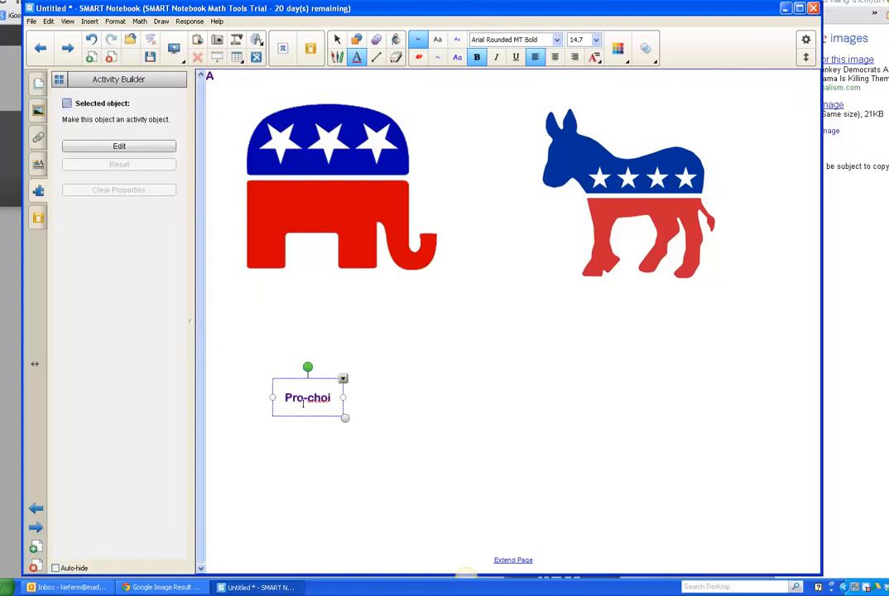
{"action": "left_click", "coordinate": [552, 406]}
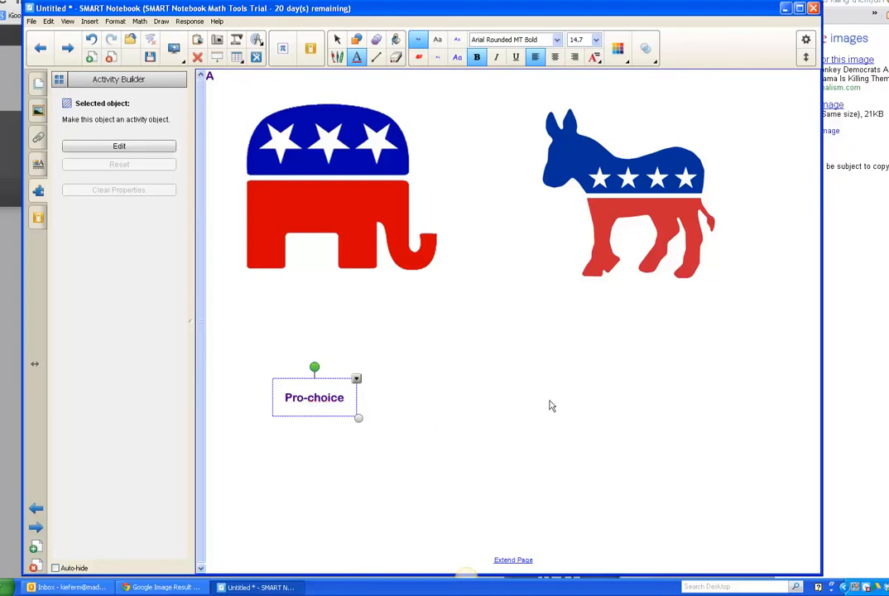
Step: Add the text label "Pro-life" in the empty area below the donkey
{"action": "left_click", "coordinate": [359, 57]}
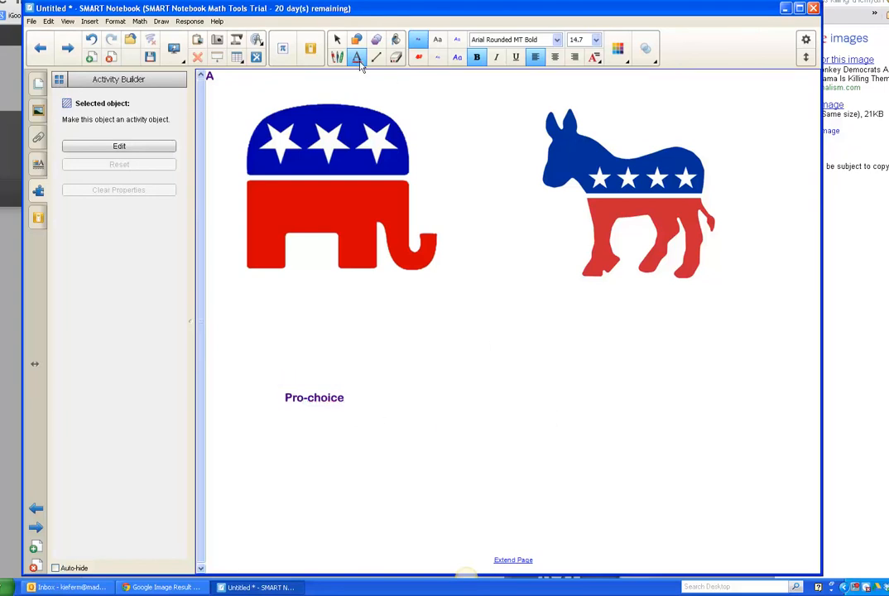
{"action": "left_click", "coordinate": [561, 401]}
{"action": "type", "text": "Pro"}
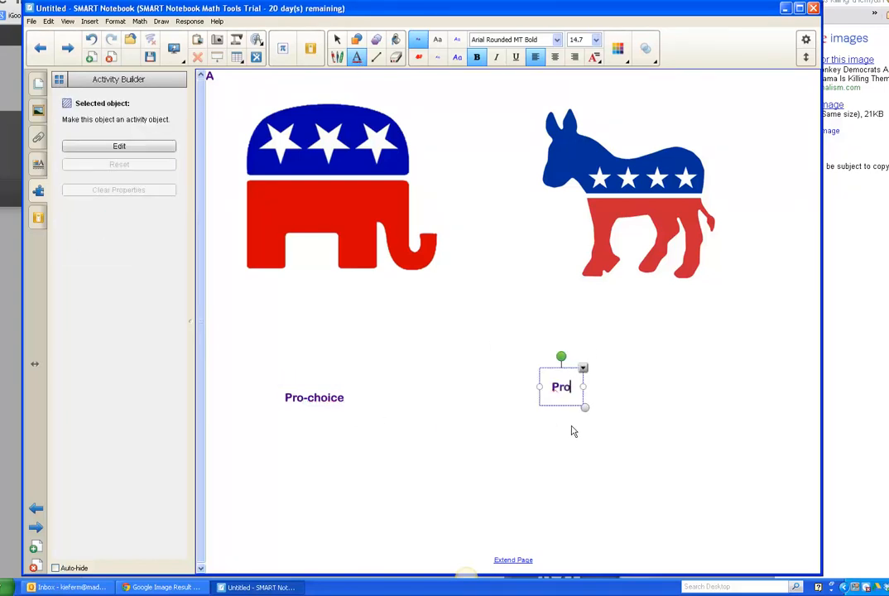
{"action": "type", "text": "-life"}
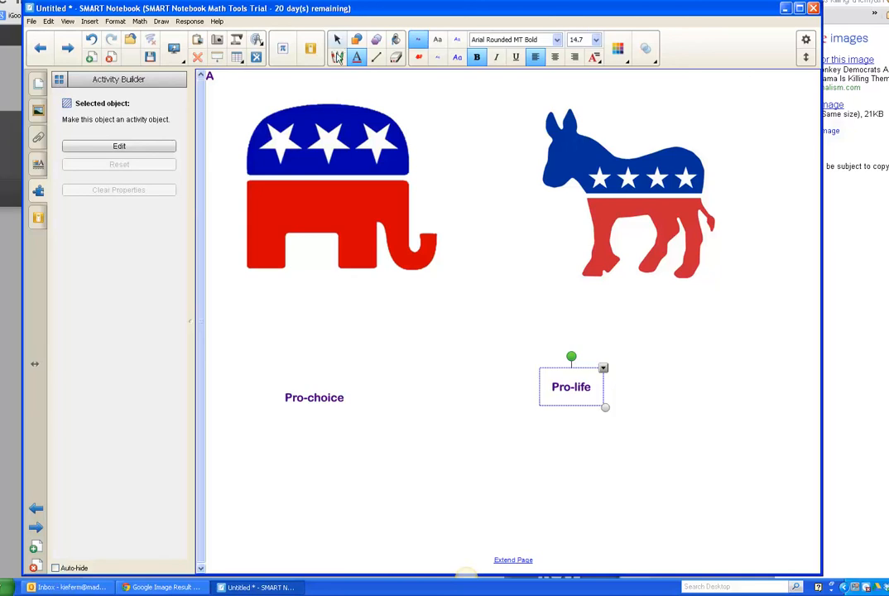
{"action": "left_click", "coordinate": [267, 359]}
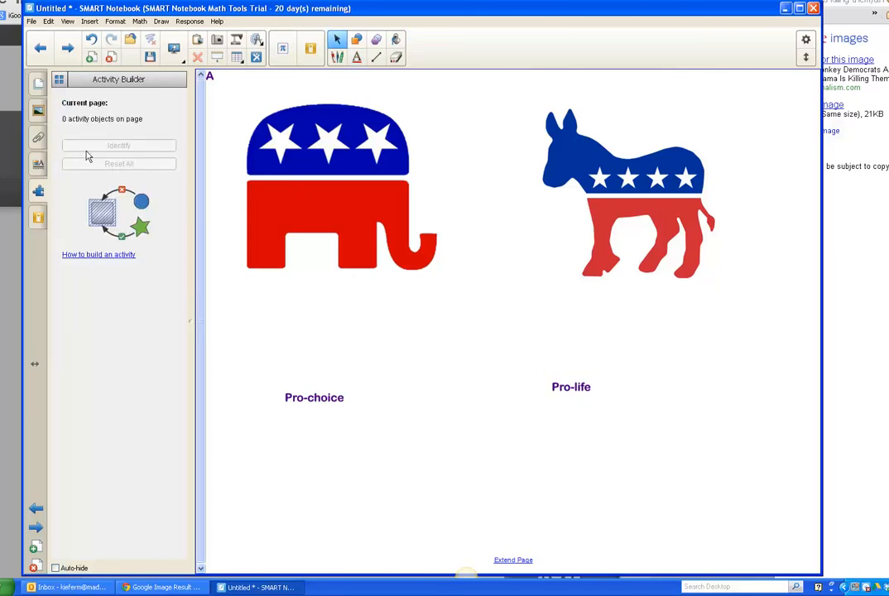
Step: Make the elephant an Activity Builder object and set it to accept the "Pro-life" label
{"action": "left_click", "coordinate": [330, 168]}
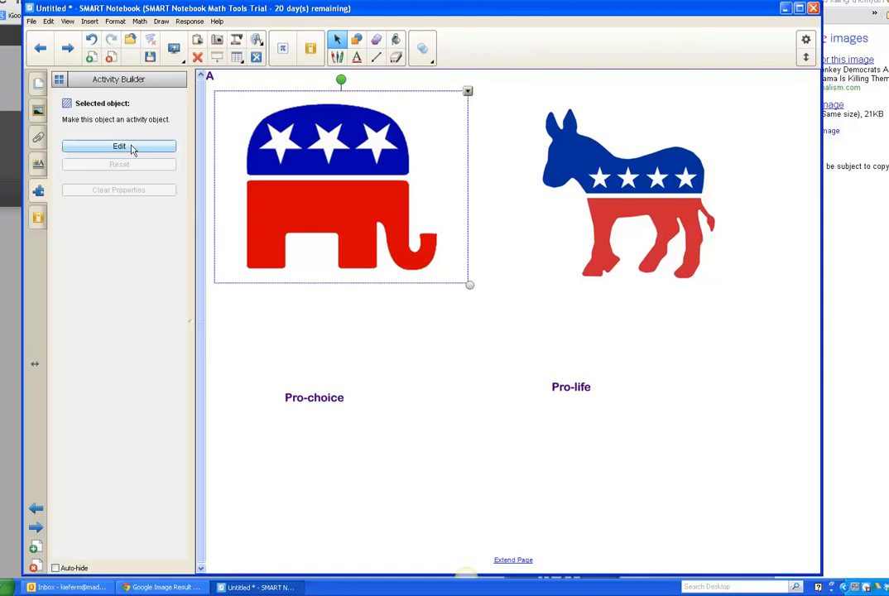
{"action": "left_click", "coordinate": [130, 148]}
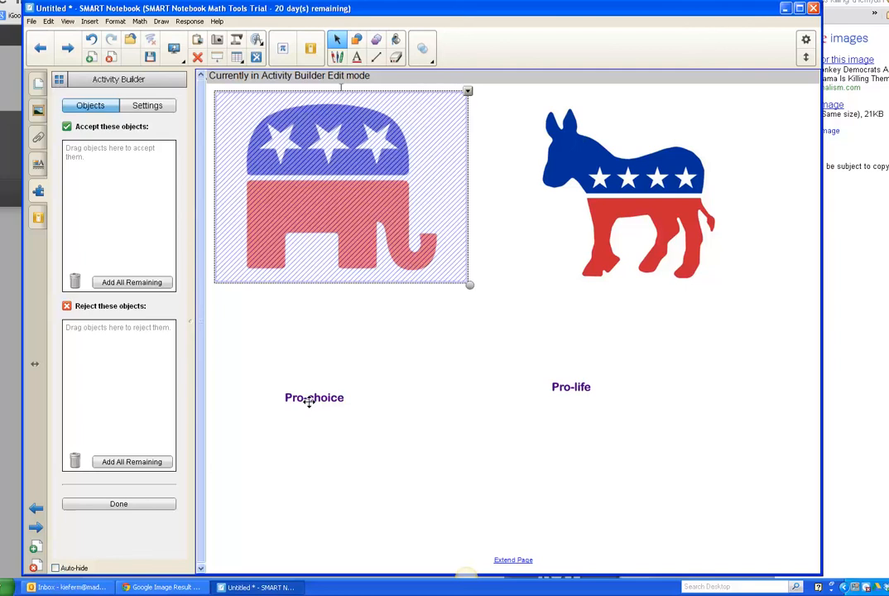
{"action": "left_click_drag", "start_coordinate": [311, 399], "coordinate": [401, 423]}
{"action": "left_click_drag", "start_coordinate": [579, 389], "coordinate": [497, 354]}
{"action": "left_click_drag", "start_coordinate": [428, 322], "coordinate": [110, 192]}
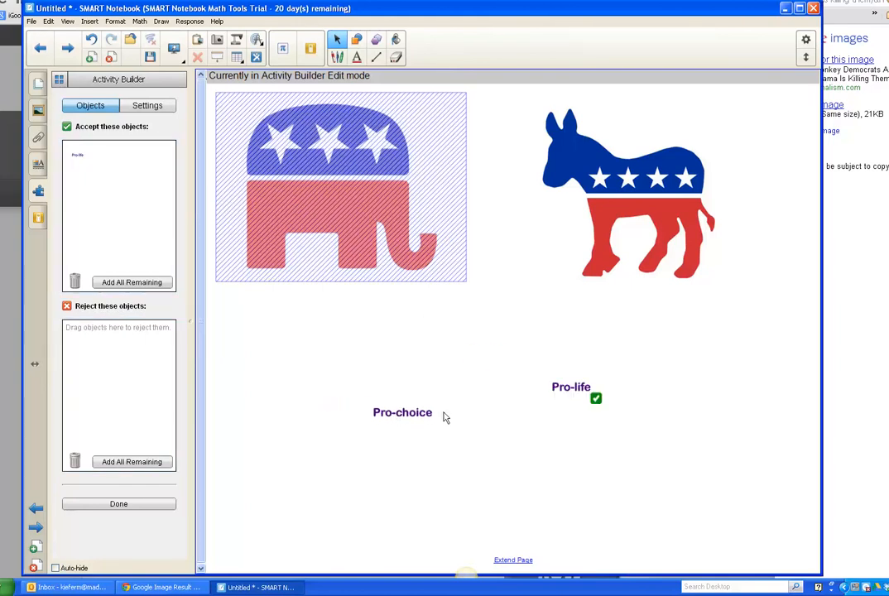
Step: Set the elephant to reject the "Pro-choice" label and finish editing its activity
{"action": "left_click", "coordinate": [553, 166]}
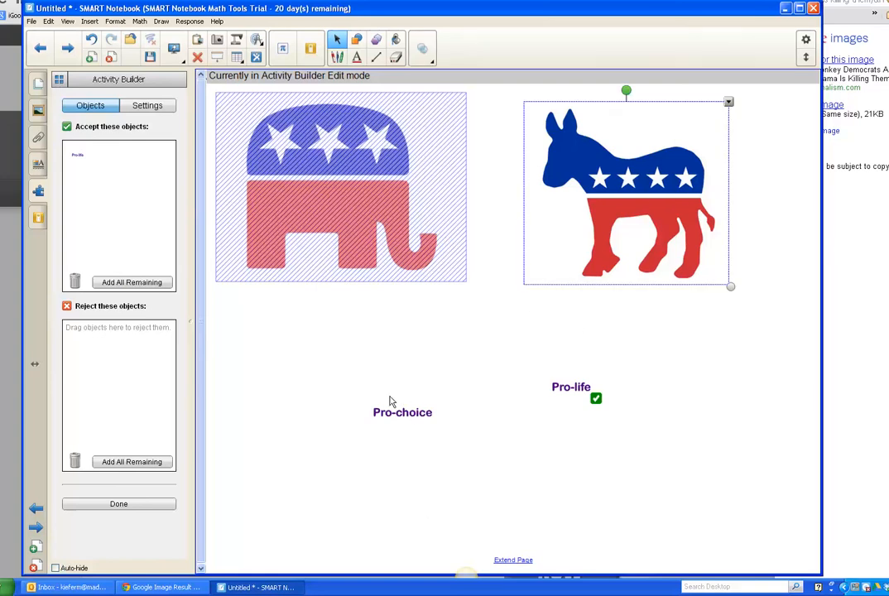
{"action": "left_click_drag", "start_coordinate": [414, 414], "coordinate": [321, 394]}
{"action": "left_click", "coordinate": [544, 205]}
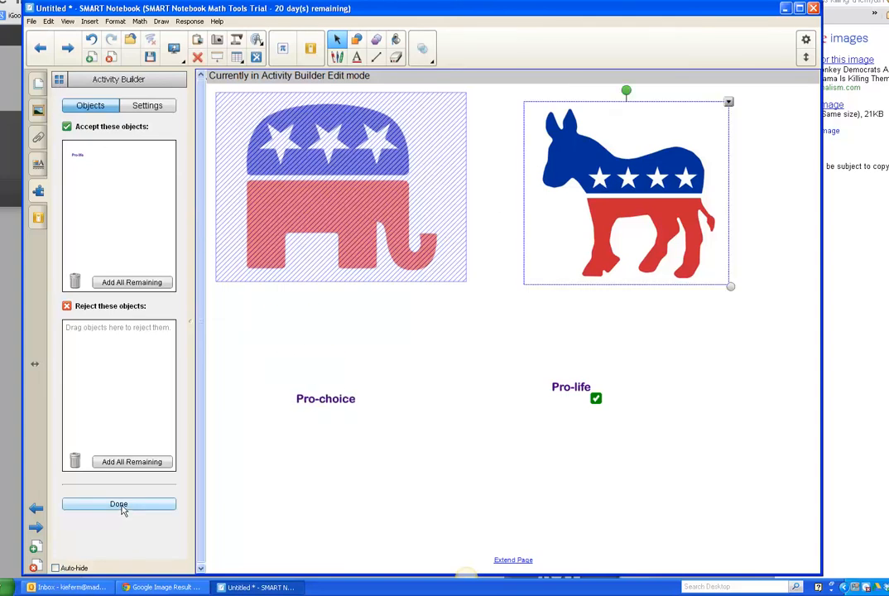
{"action": "left_click_drag", "start_coordinate": [327, 401], "coordinate": [106, 362]}
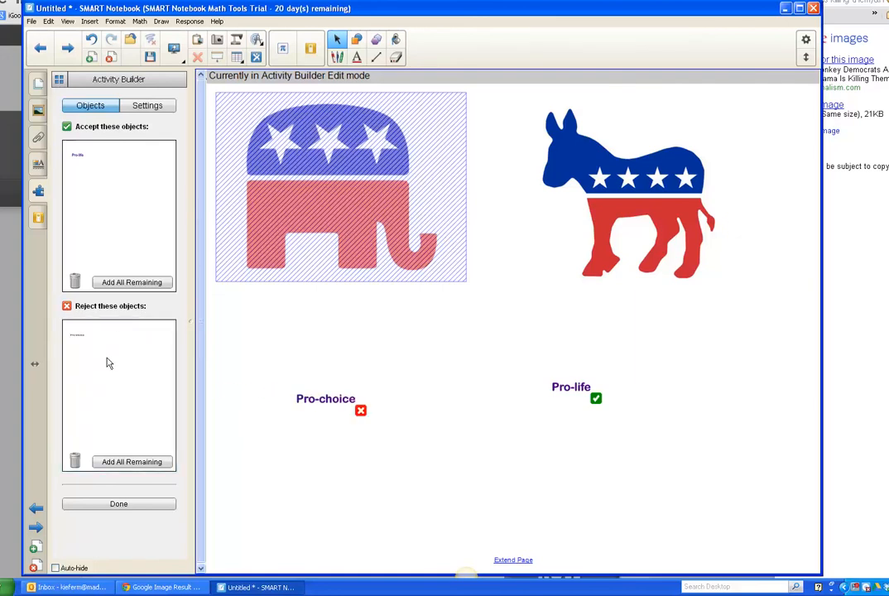
{"action": "left_click", "coordinate": [122, 505]}
Step: Make the donkey an activity object that accepts "Pro-choice" and rejects "Pro-life", and finish editing it
{"action": "left_click", "coordinate": [636, 196]}
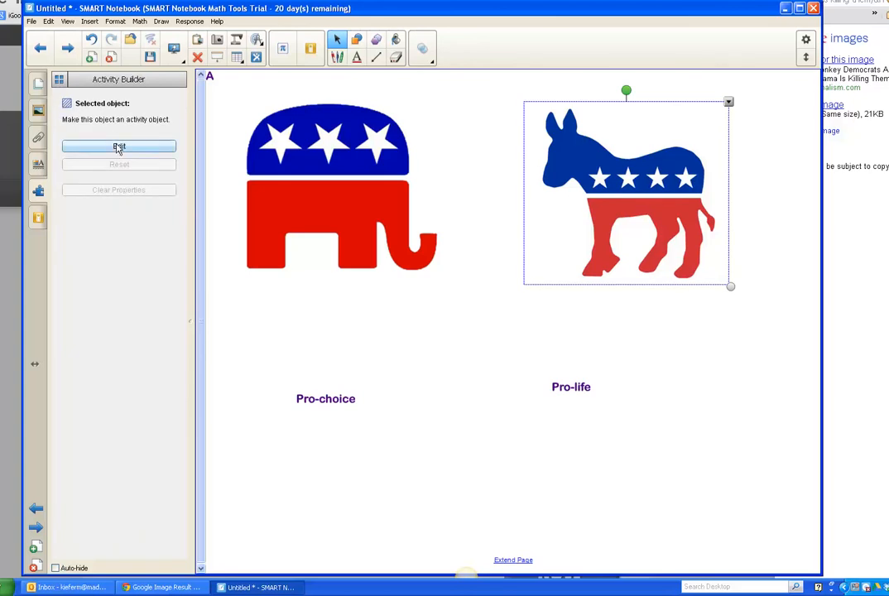
{"action": "left_click", "coordinate": [118, 147]}
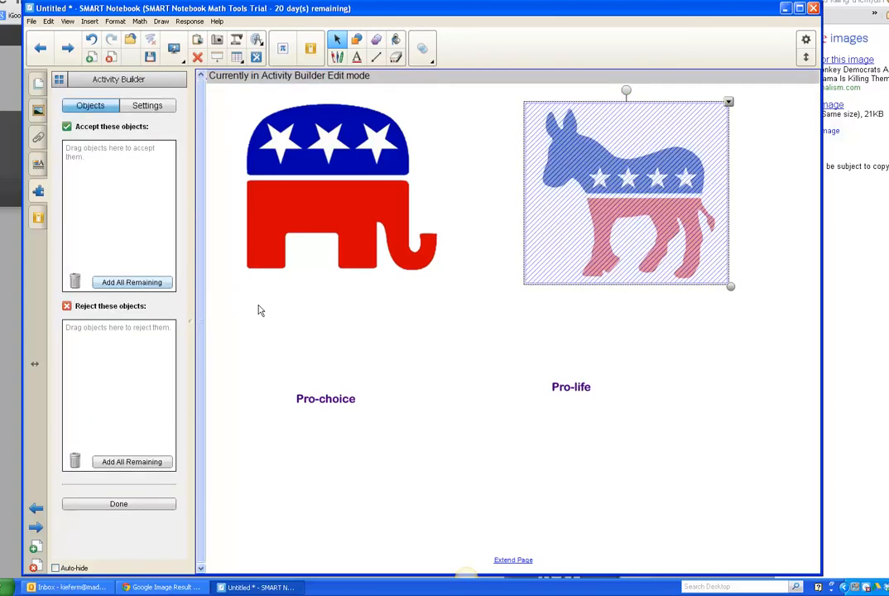
{"action": "left_click_drag", "start_coordinate": [345, 399], "coordinate": [113, 185]}
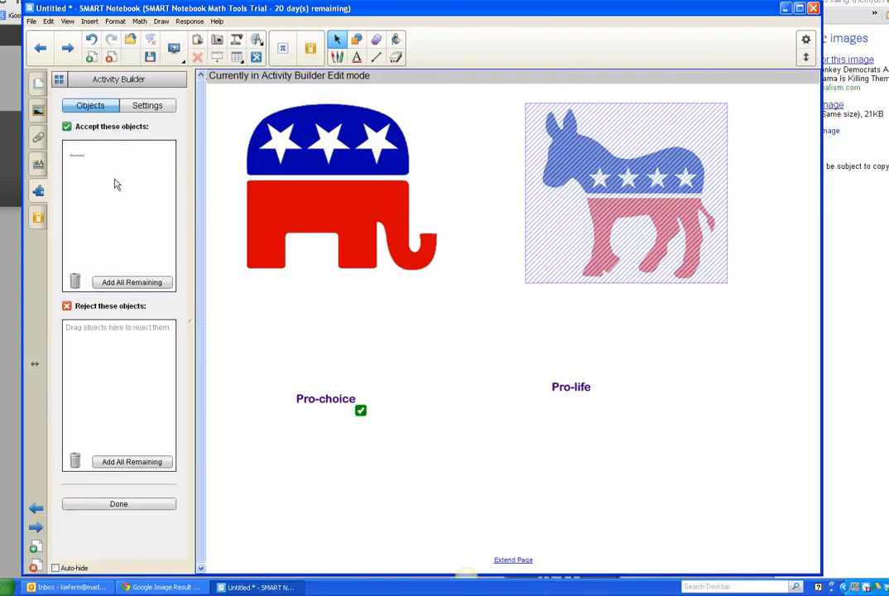
{"action": "left_click_drag", "start_coordinate": [569, 391], "coordinate": [139, 386]}
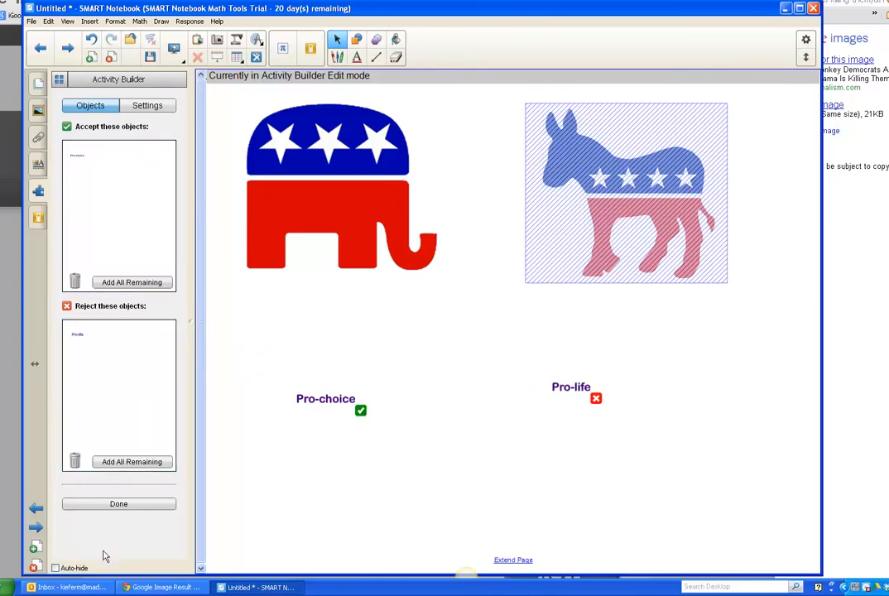
{"action": "left_click", "coordinate": [116, 504]}
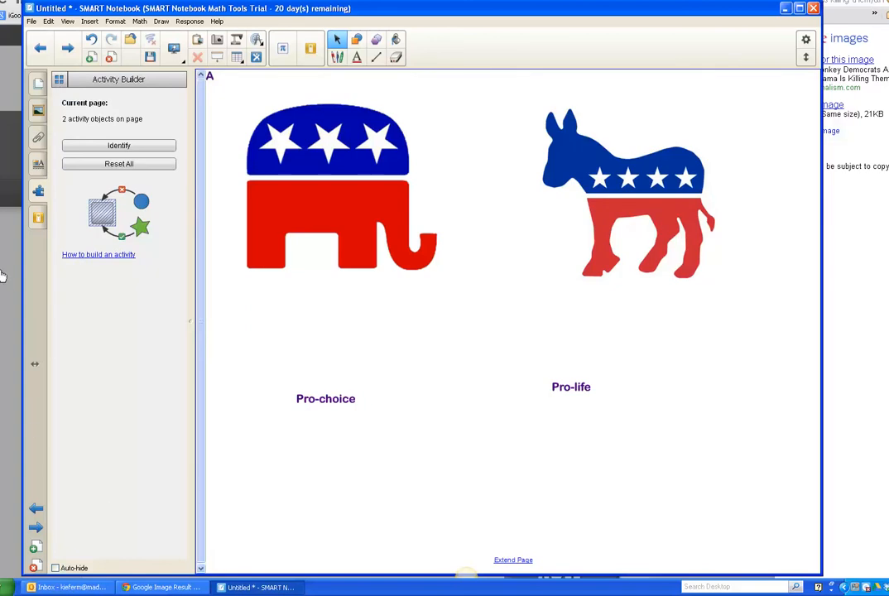
Step: Test the activity by dropping "Pro-choice" on the elephant and on the donkey, and "Pro-life" on the elephant
{"action": "left_click", "coordinate": [37, 82]}
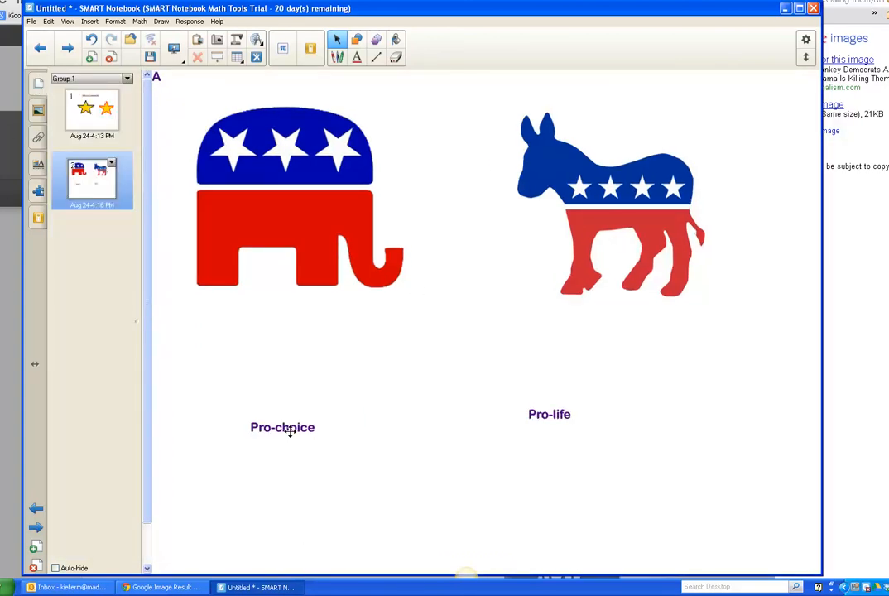
{"action": "left_click_drag", "start_coordinate": [289, 431], "coordinate": [305, 184]}
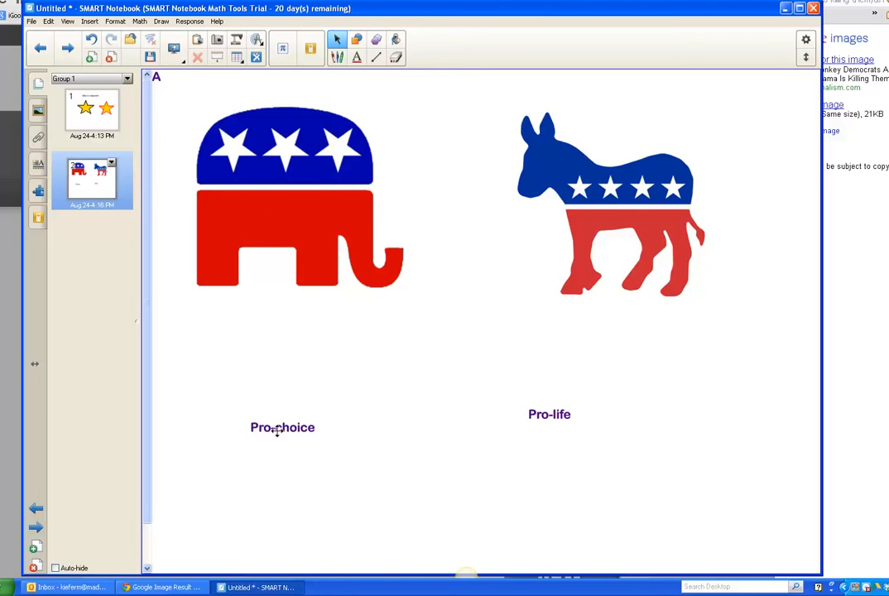
{"action": "left_click_drag", "start_coordinate": [277, 429], "coordinate": [620, 200]}
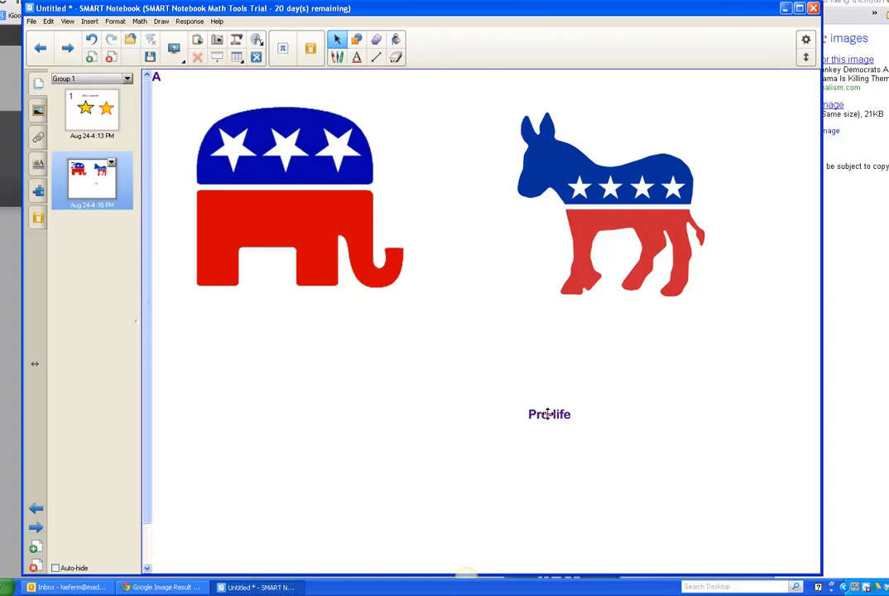
{"action": "left_click_drag", "start_coordinate": [529, 412], "coordinate": [273, 208]}
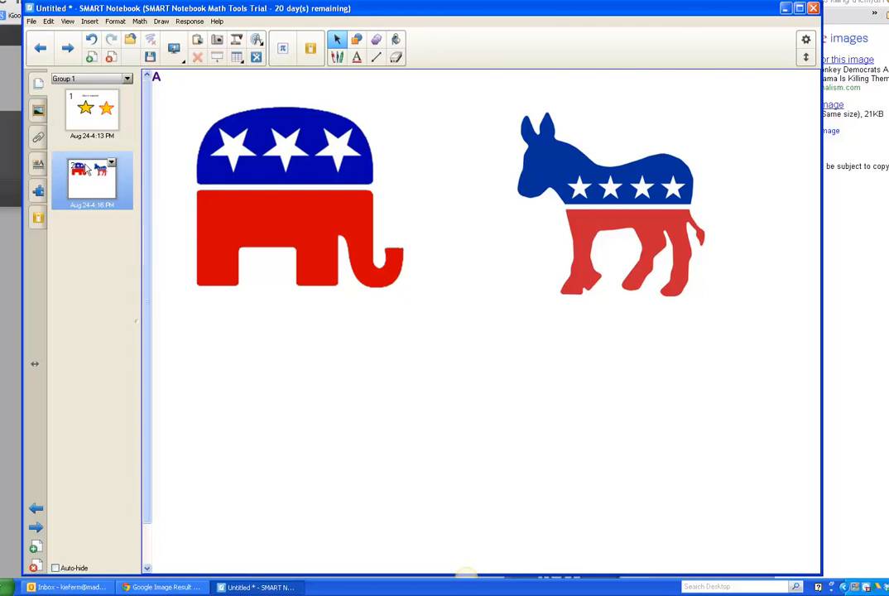
{"action": "left_click", "coordinate": [38, 112]}
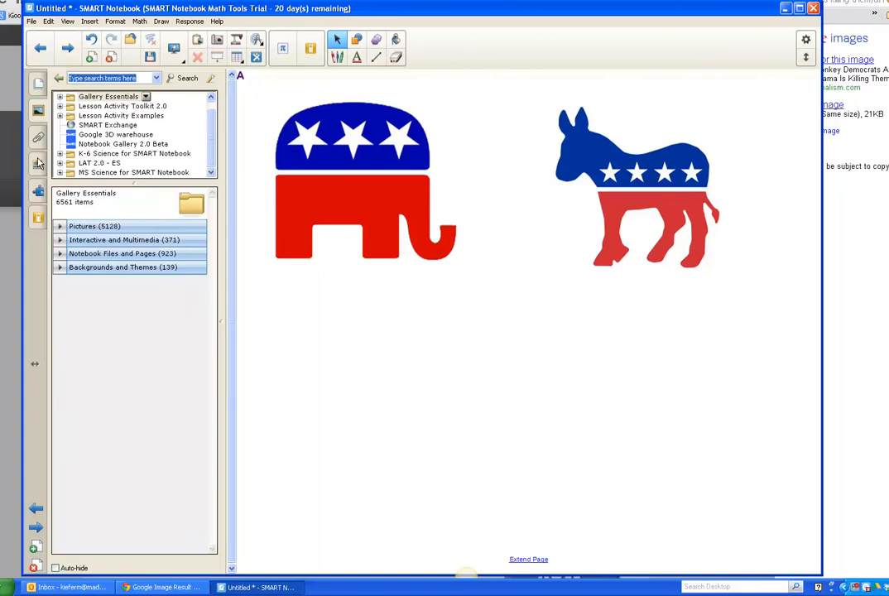
{"action": "left_click", "coordinate": [33, 79]}
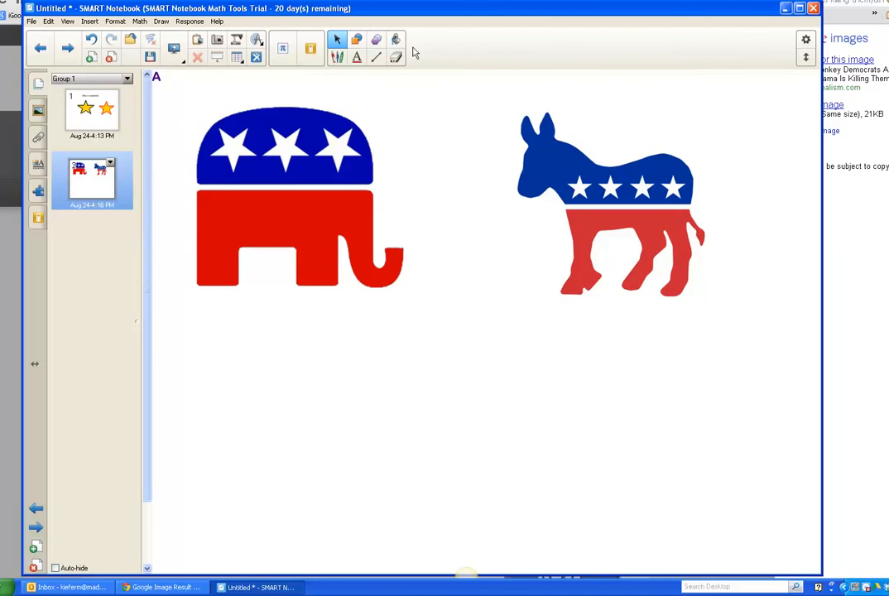
Step: Start a text box below the elephant containing "9="
{"action": "left_click", "coordinate": [356, 57]}
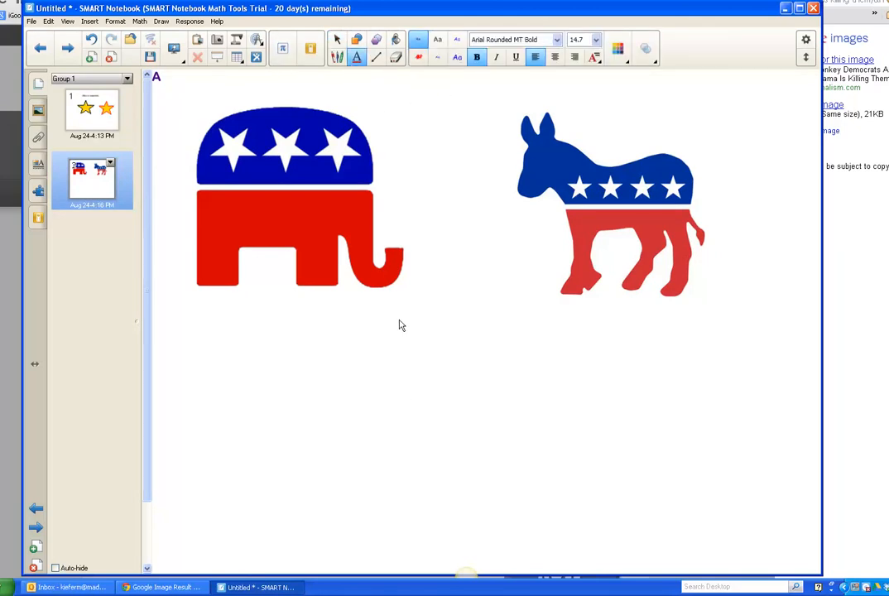
{"action": "left_click", "coordinate": [330, 357]}
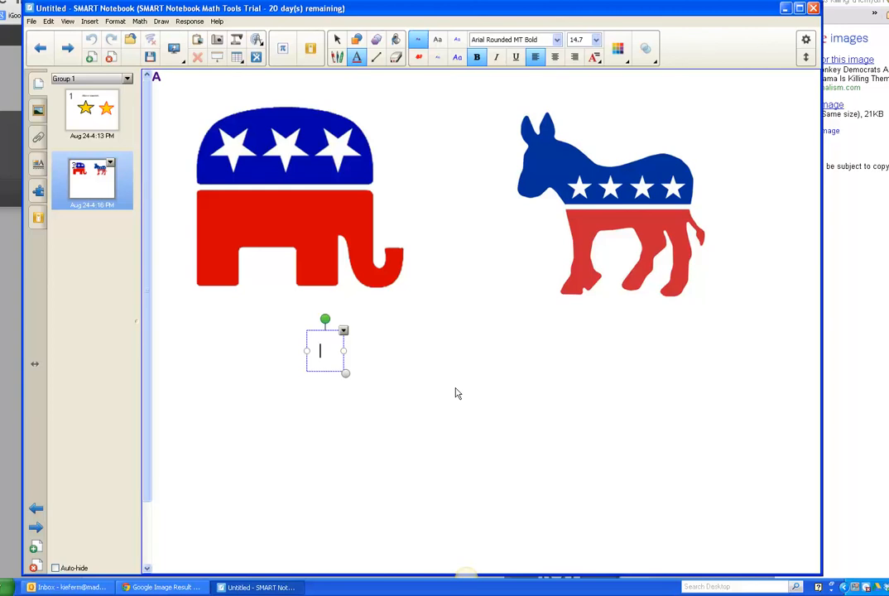
{"action": "type", "text": "9="}
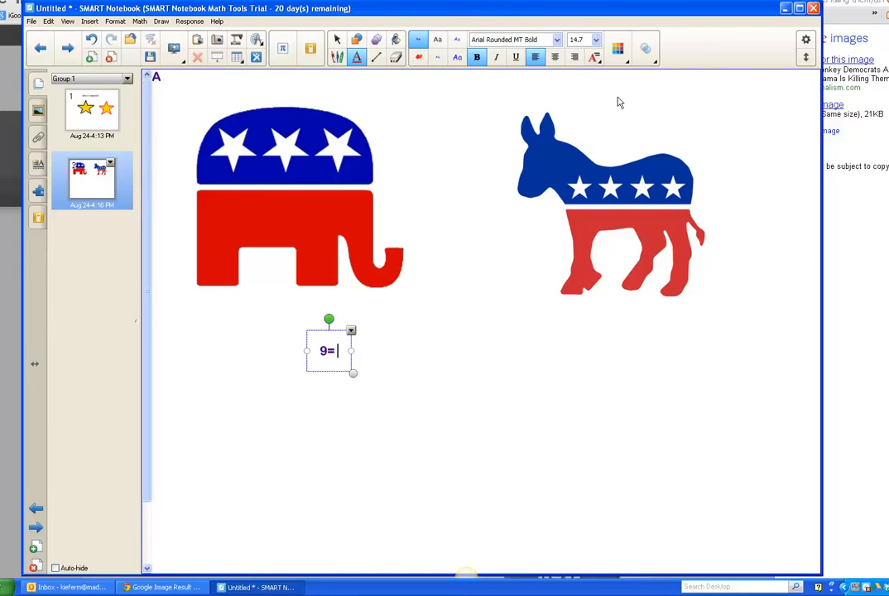
Step: Insert the √ symbol after "9=" in the text box below the elephant
{"action": "left_click", "coordinate": [596, 59]}
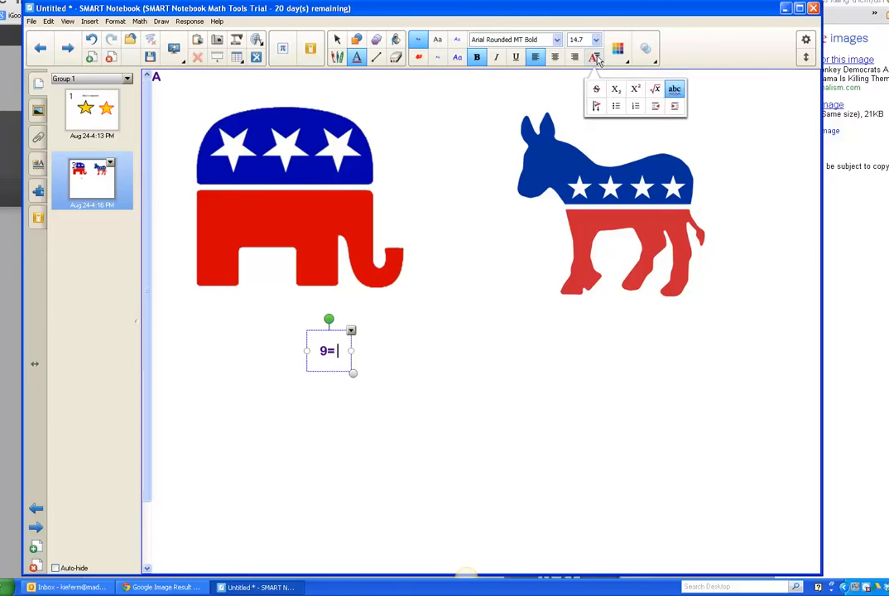
{"action": "left_click", "coordinate": [656, 90]}
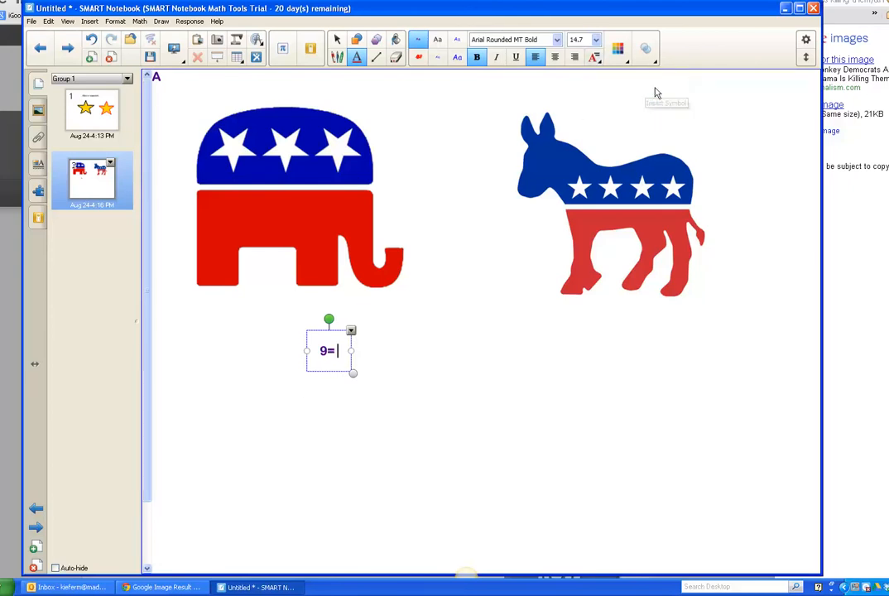
{"action": "left_click_drag", "start_coordinate": [439, 202], "coordinate": [507, 178]}
{"action": "left_click", "coordinate": [476, 213]}
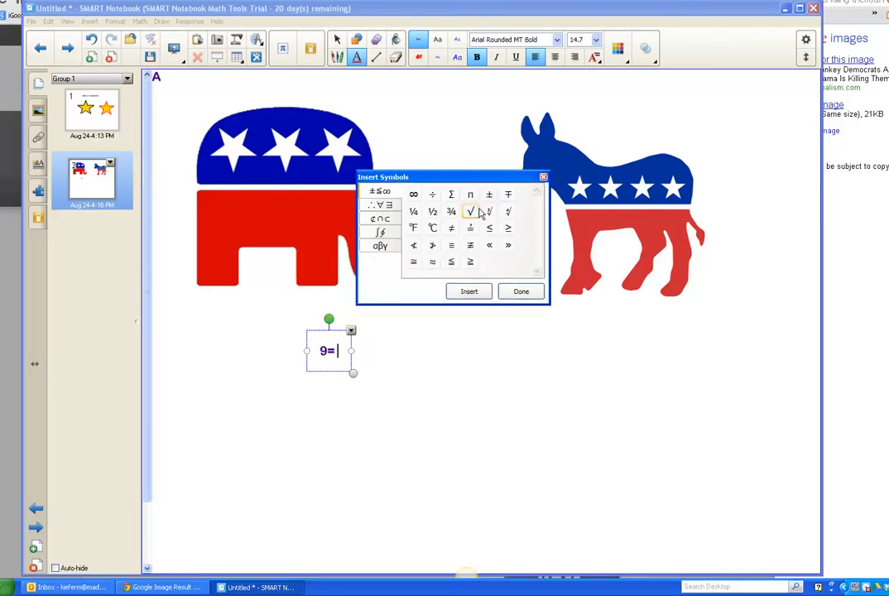
{"action": "left_click", "coordinate": [469, 290]}
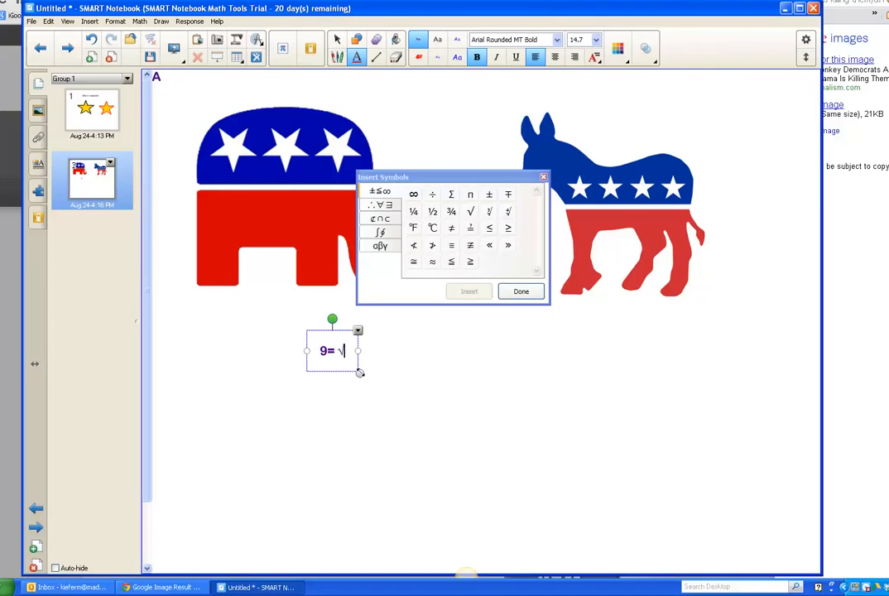
{"action": "left_click", "coordinate": [395, 356]}
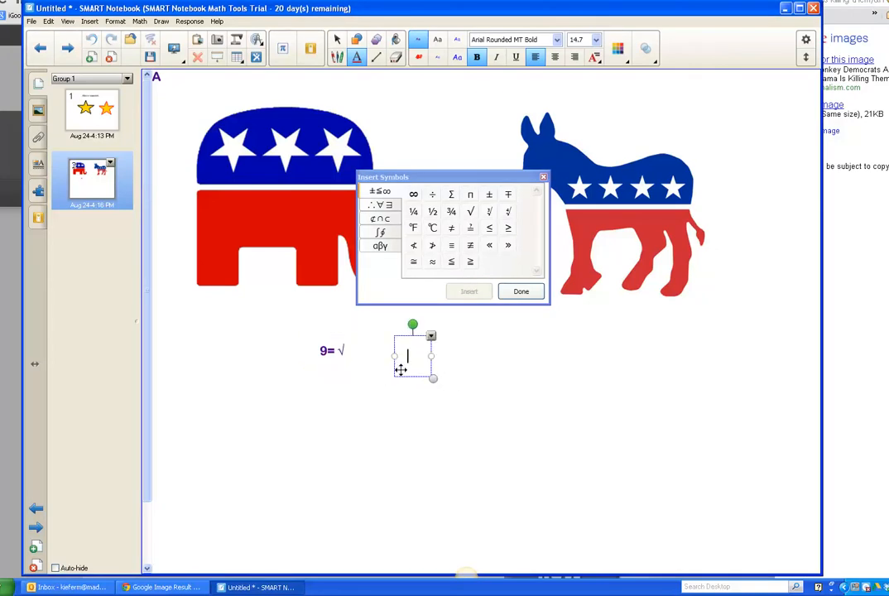
{"action": "left_click", "coordinate": [432, 337]}
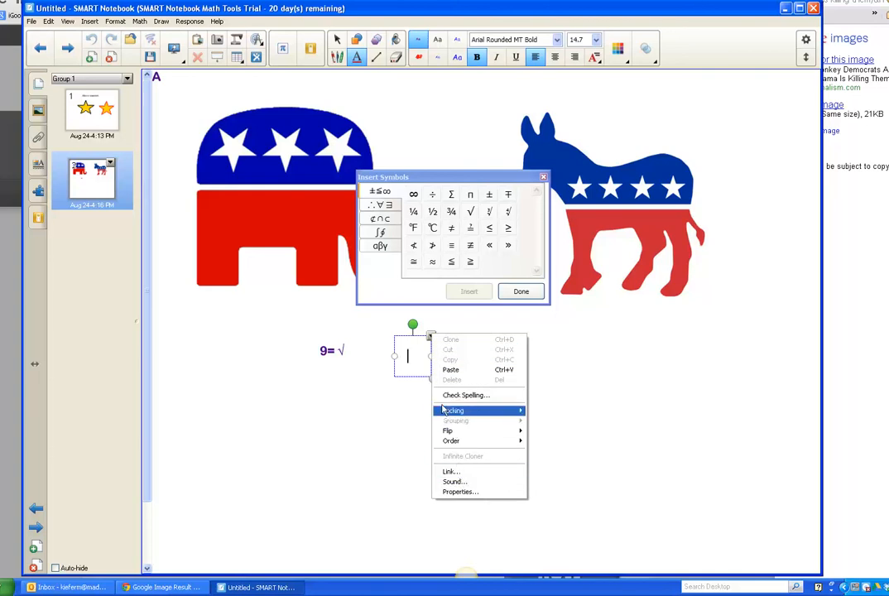
{"action": "left_click", "coordinate": [370, 318]}
{"action": "left_click", "coordinate": [346, 308]}
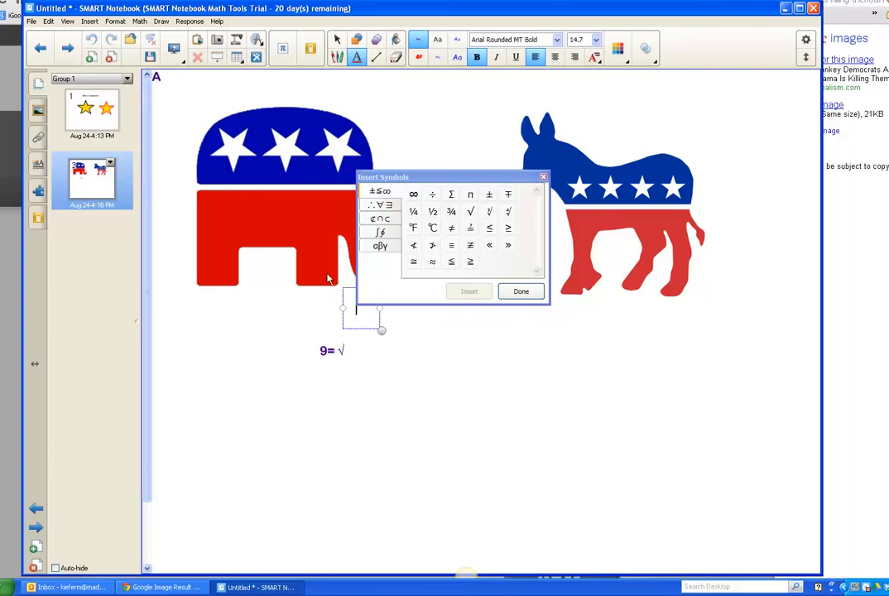
Step: Close the symbol inserter and shift the "9= √" text slightly within the area below the elephant
{"action": "left_click", "coordinate": [339, 42]}
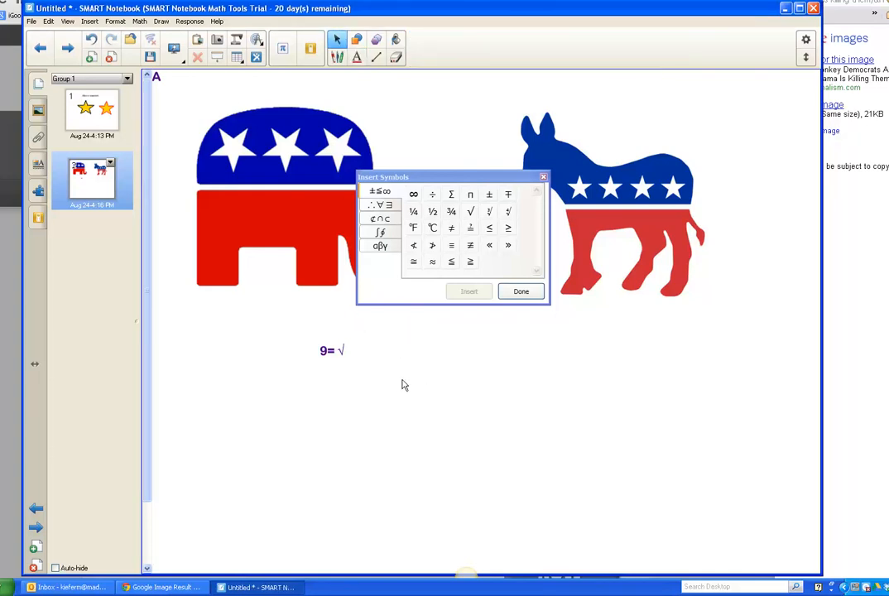
{"action": "left_click", "coordinate": [522, 292]}
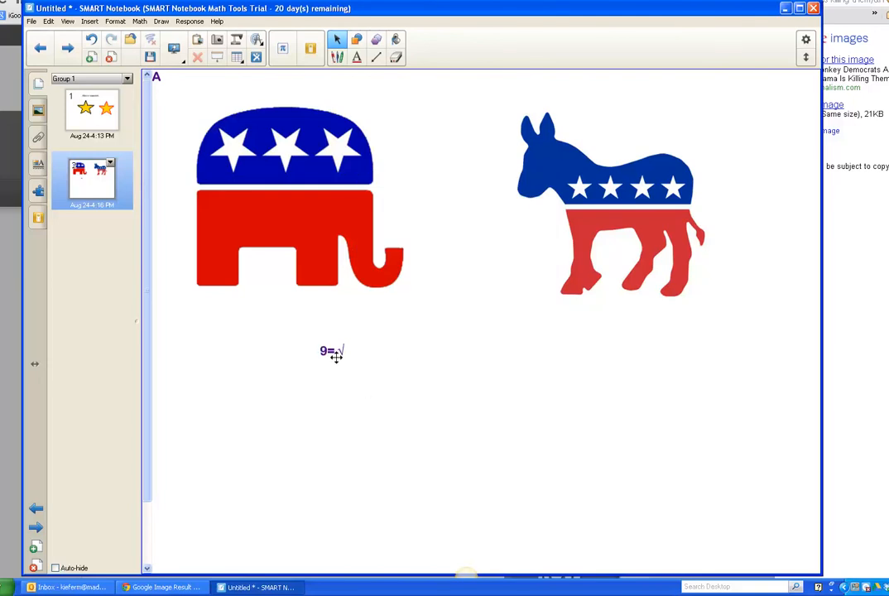
{"action": "left_click_drag", "start_coordinate": [340, 351], "coordinate": [369, 360]}
Step: Insert an Internet Browser object on the page with the elephant and donkey
{"action": "left_click", "coordinate": [88, 21]}
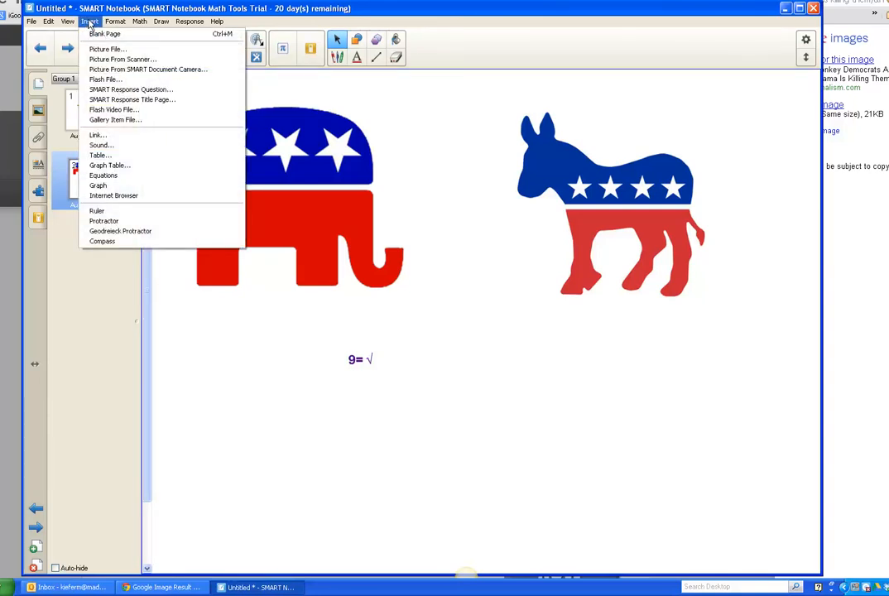
{"action": "left_click", "coordinate": [116, 195]}
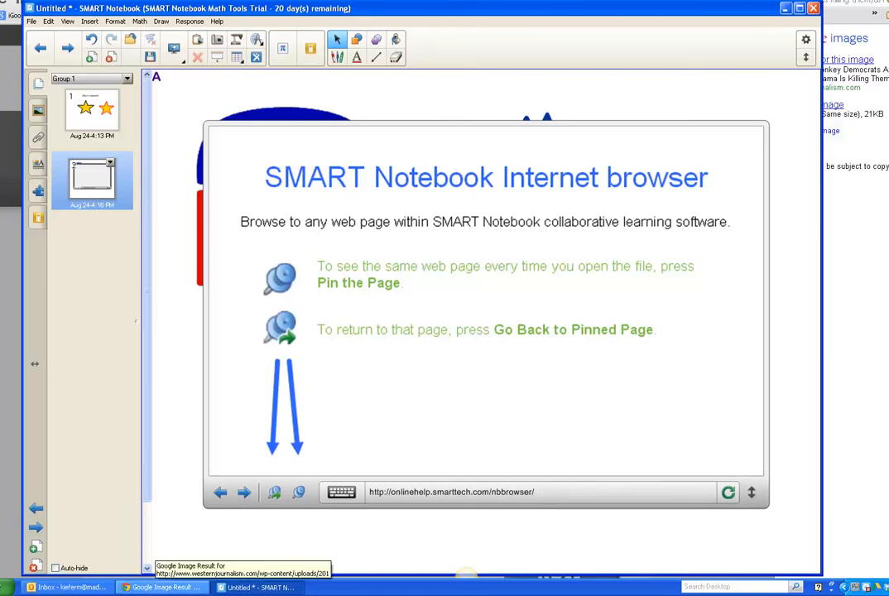
{"action": "left_click", "coordinate": [153, 587]}
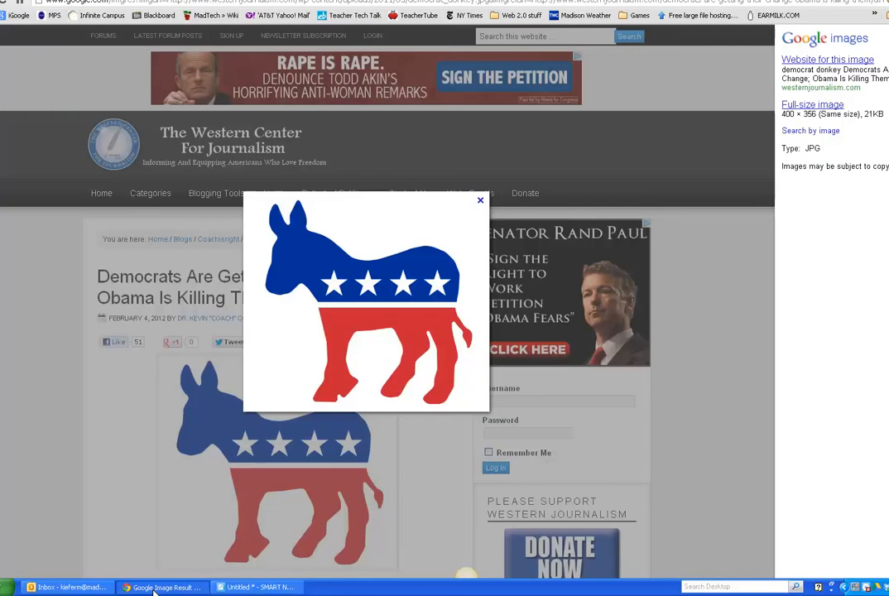
{"action": "left_click", "coordinate": [248, 589]}
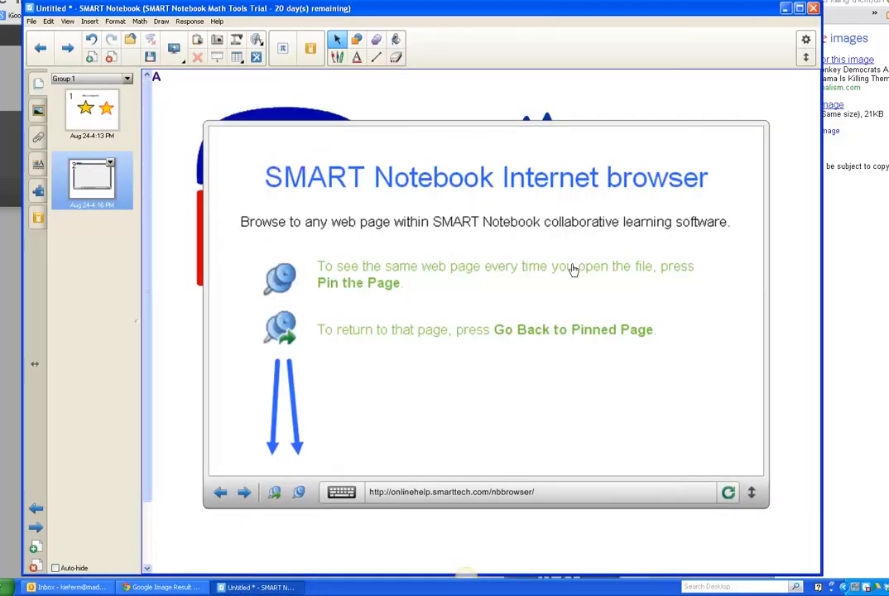
Step: Load google.com in the embedded Internet browser
{"action": "left_click", "coordinate": [520, 494]}
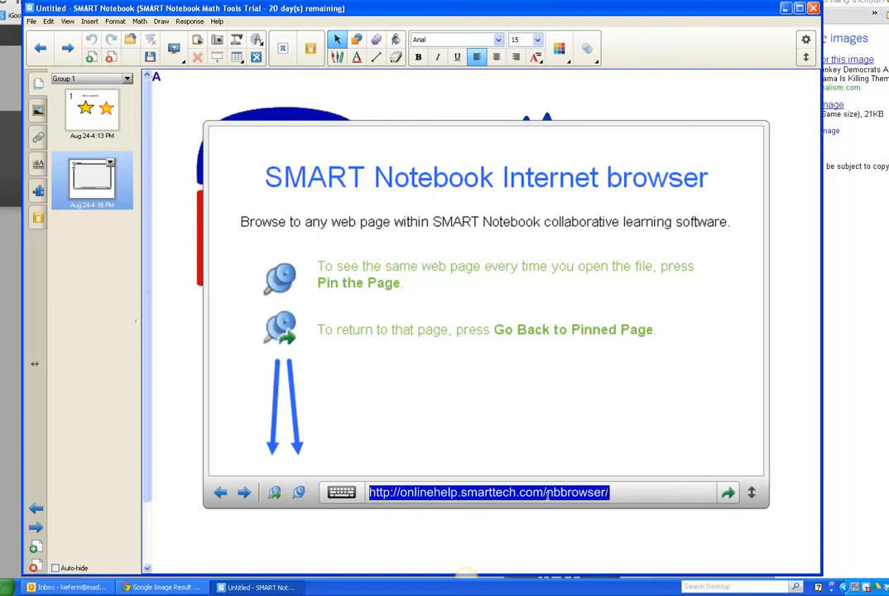
{"action": "type", "text": "goog"}
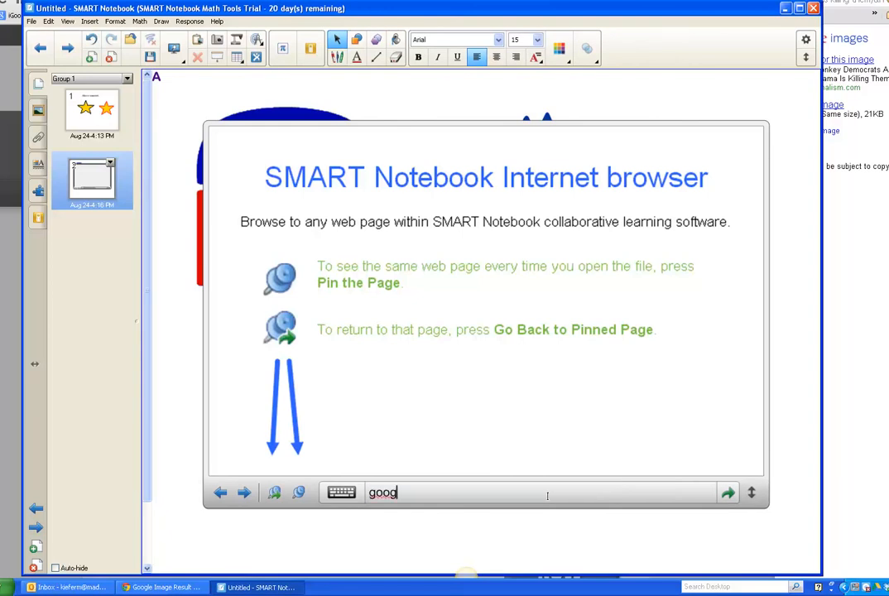
{"action": "type", "text": "le.com"}
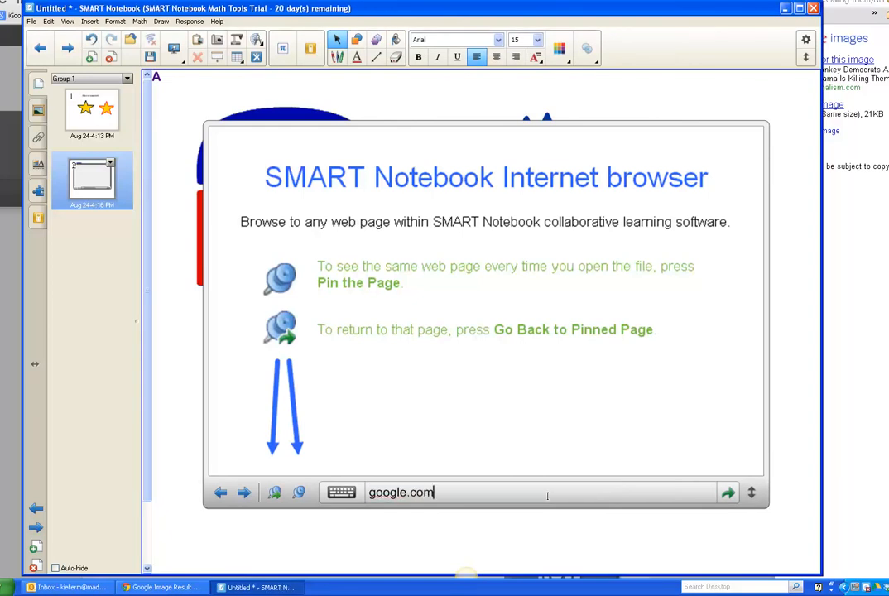
{"action": "left_click", "coordinate": [728, 492]}
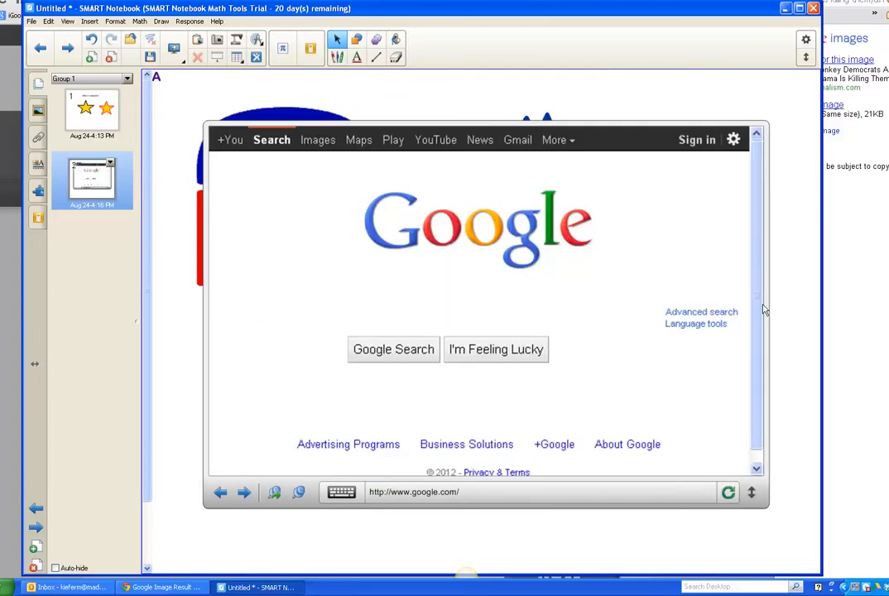
{"action": "scroll", "coordinate": [552, 318], "scroll_direction": "down", "scroll_amount": 1}
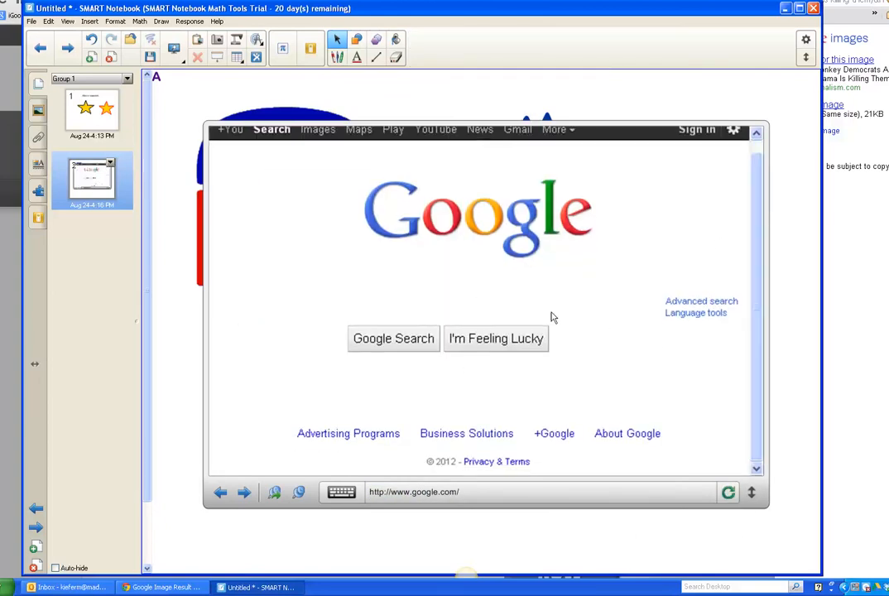
Step: Enlarge the embedded browser, pull a copy of the Google logo out onto the page, and follow the Search link
{"action": "left_click", "coordinate": [208, 197]}
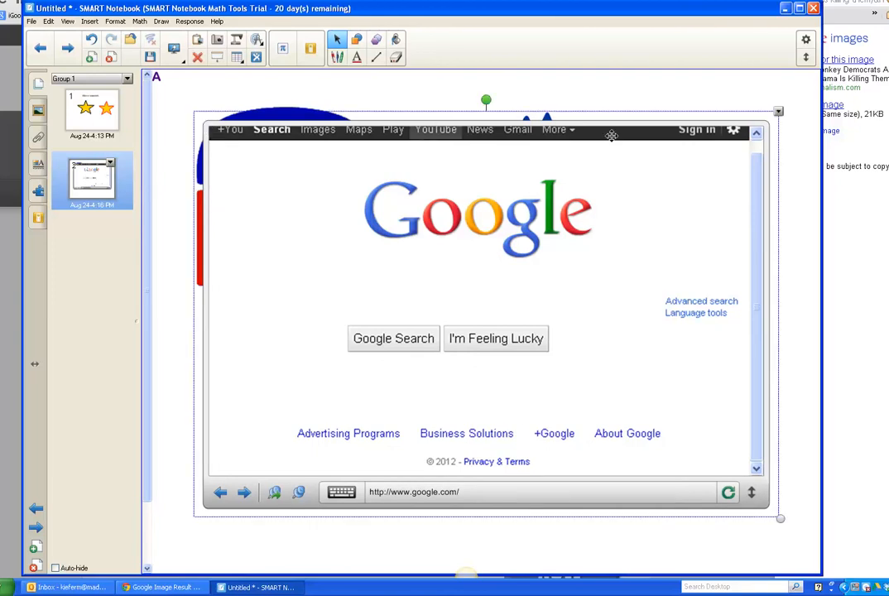
{"action": "left_click_drag", "start_coordinate": [781, 519], "coordinate": [844, 565]}
{"action": "left_click_drag", "start_coordinate": [503, 183], "coordinate": [398, 136]}
{"action": "left_click", "coordinate": [257, 132]}
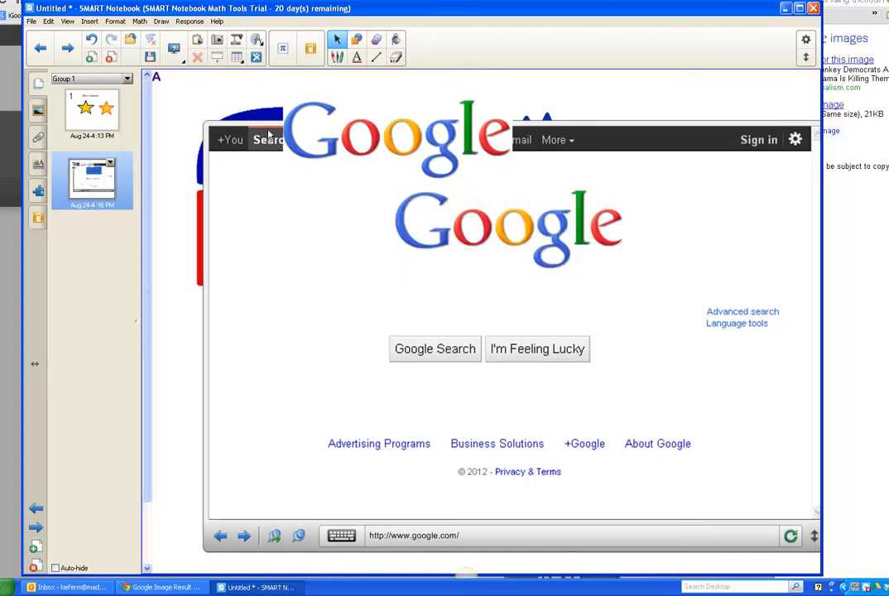
Step: Shift the embedded browser slightly up and left, and delete the loose copy of the Google logo
{"action": "left_click_drag", "start_coordinate": [225, 103], "coordinate": [215, 91]}
{"action": "left_click_drag", "start_coordinate": [399, 125], "coordinate": [607, 97]}
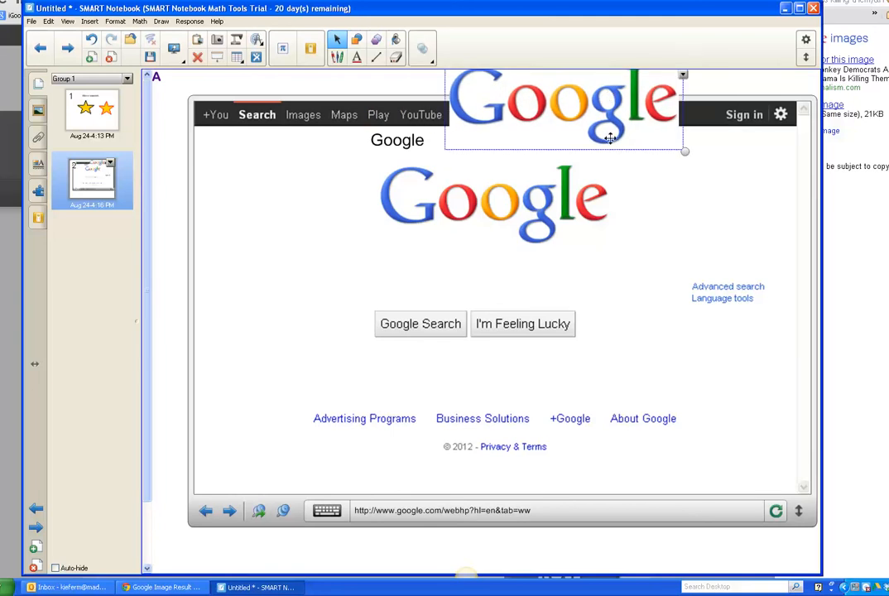
{"action": "key", "text": "Delete"}
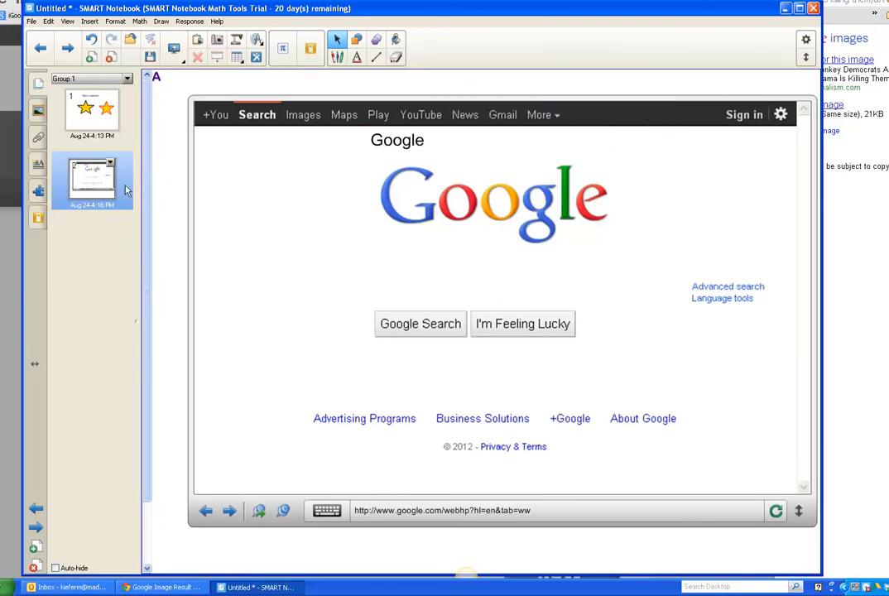
{"action": "left_click", "coordinate": [89, 22]}
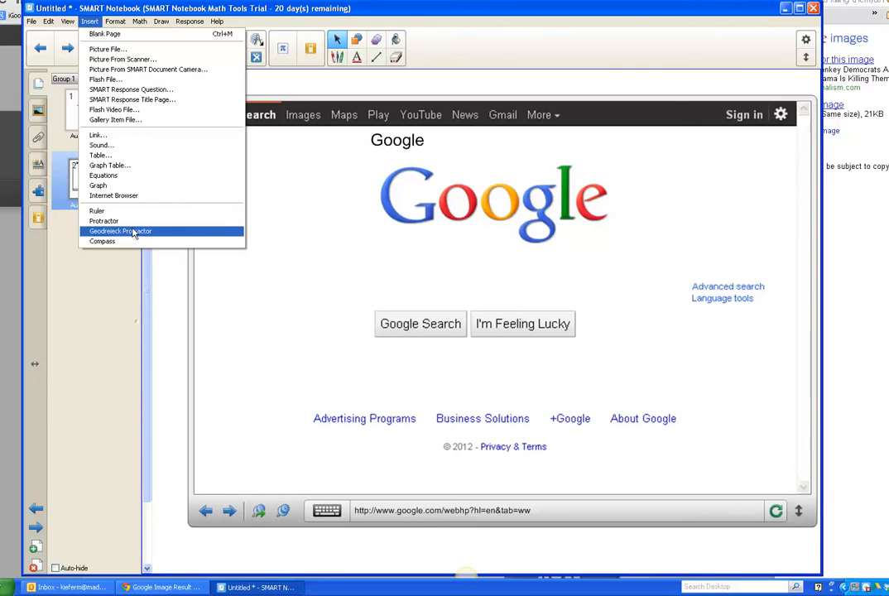
{"action": "left_click", "coordinate": [84, 22]}
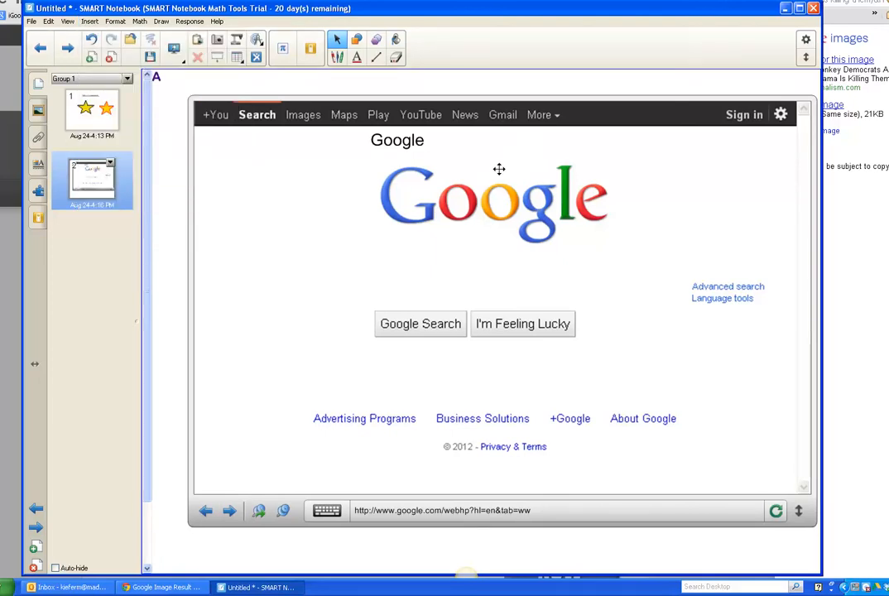
{"action": "left_click", "coordinate": [216, 20]}
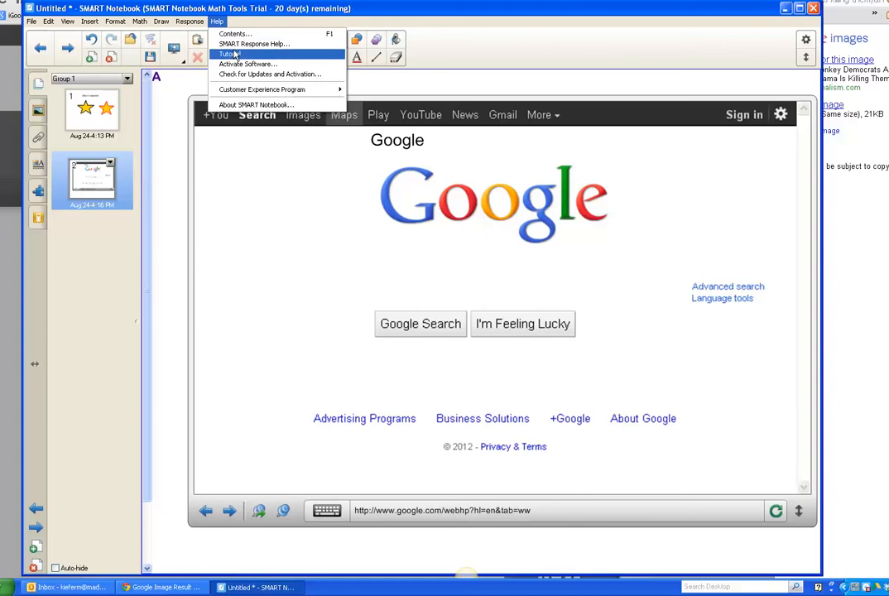
{"action": "left_click", "coordinate": [217, 22]}
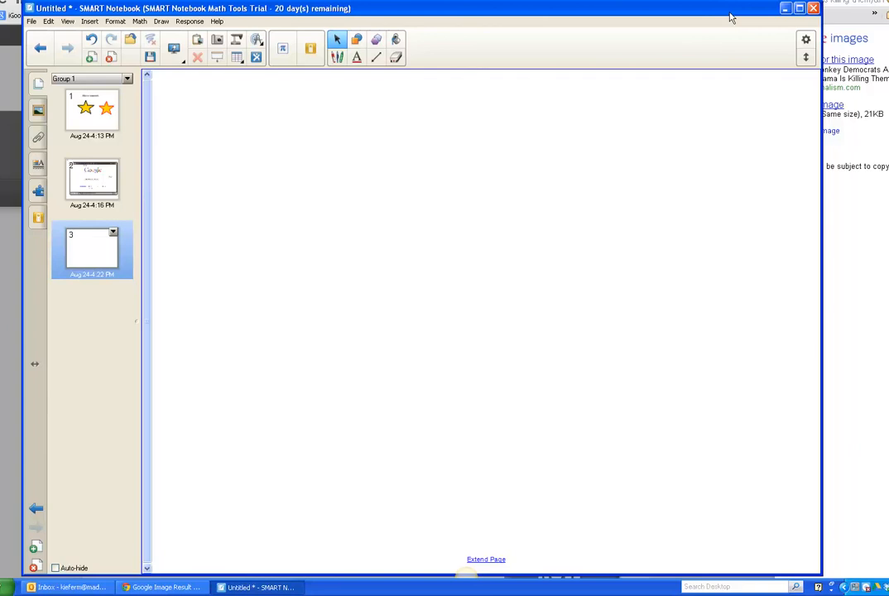
{"action": "left_click", "coordinate": [866, 533]}
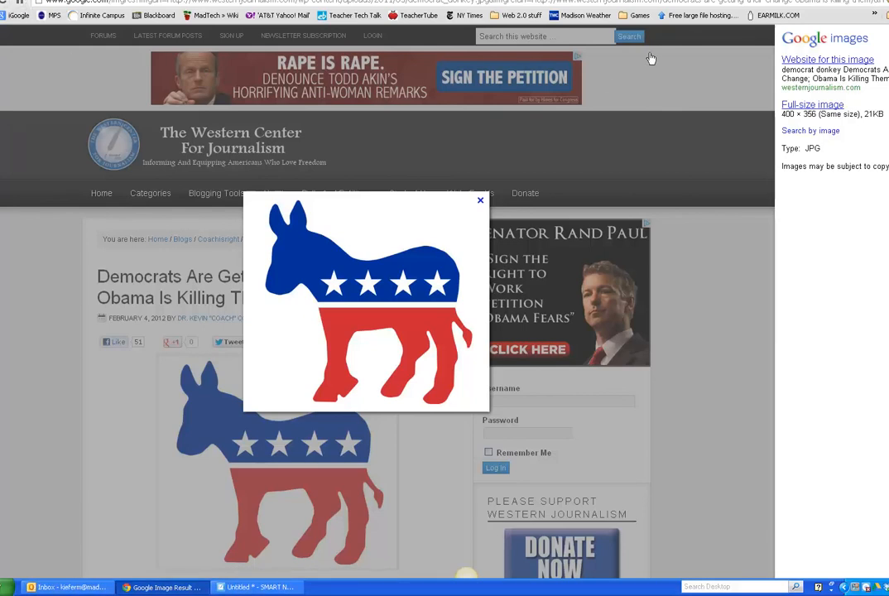
{"action": "left_click", "coordinate": [257, 587]}
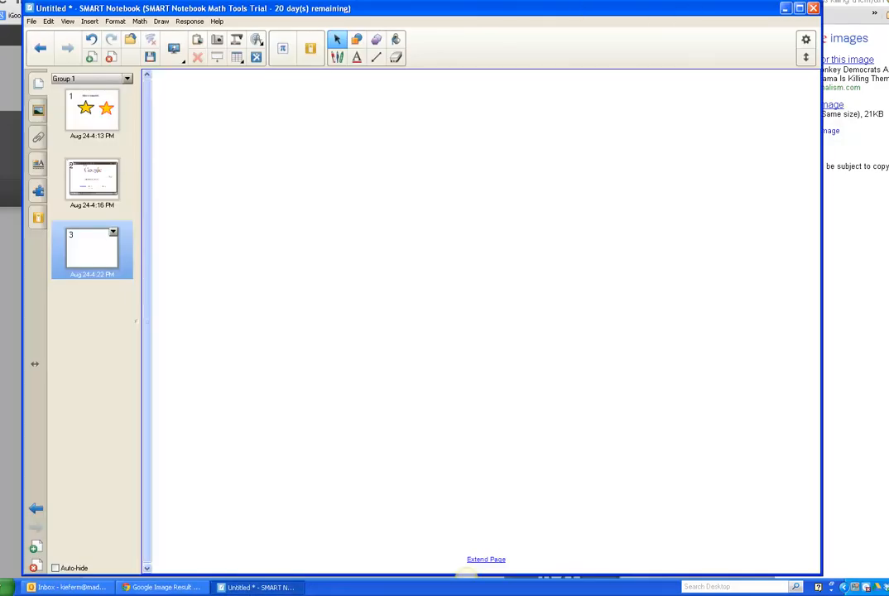
{"action": "left_click", "coordinate": [885, 49]}
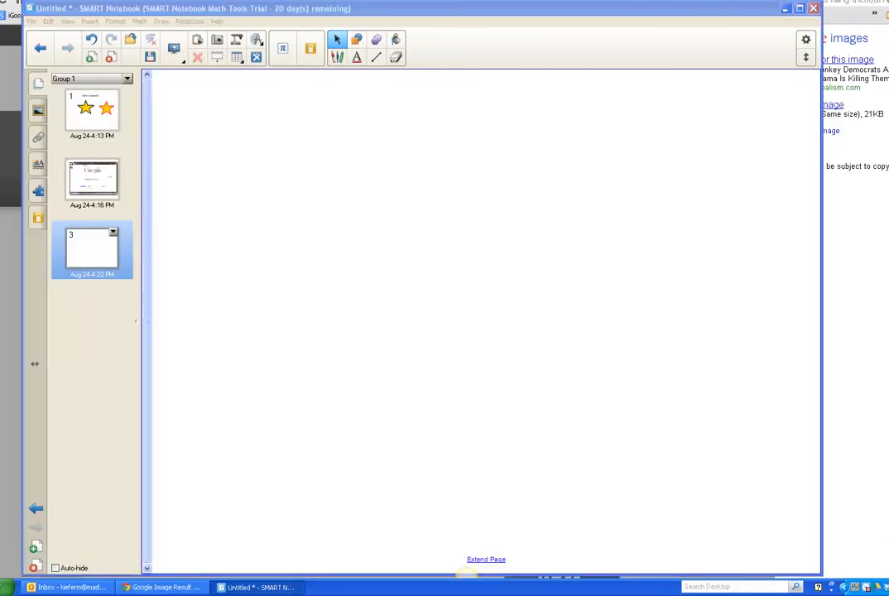